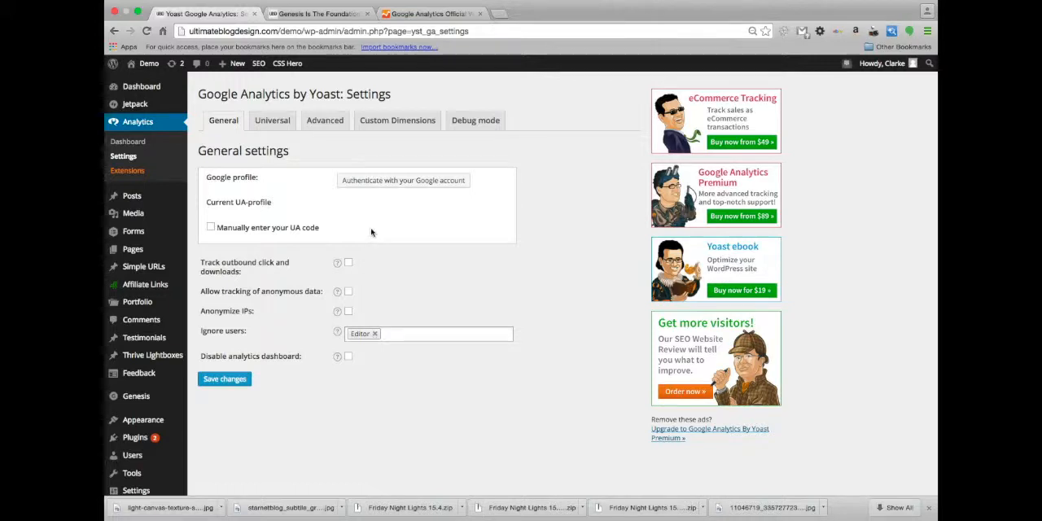
Go to the Google Analytics site, access Analytics and start signing up for a new account
{"action": "left_click", "coordinate": [411, 16]}
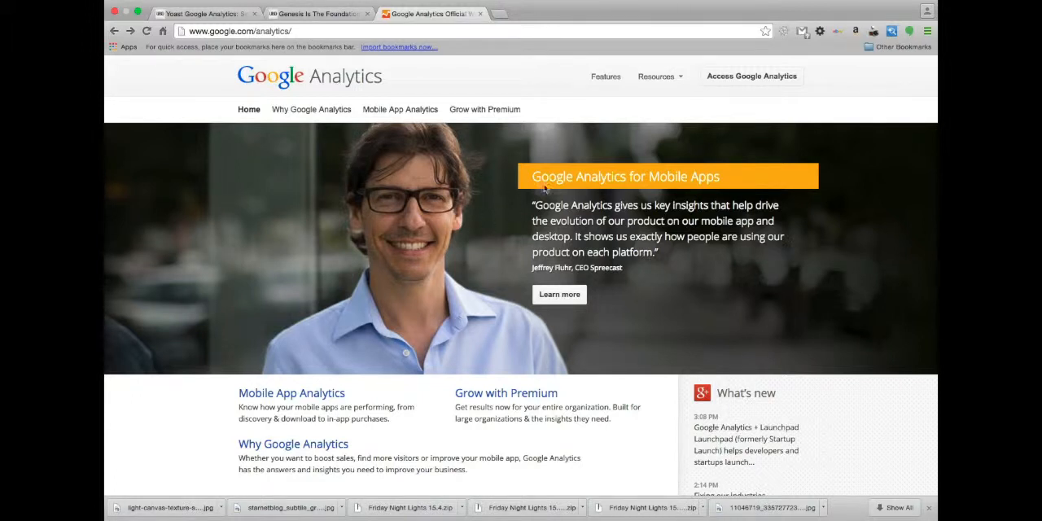
{"action": "left_click", "coordinate": [758, 85]}
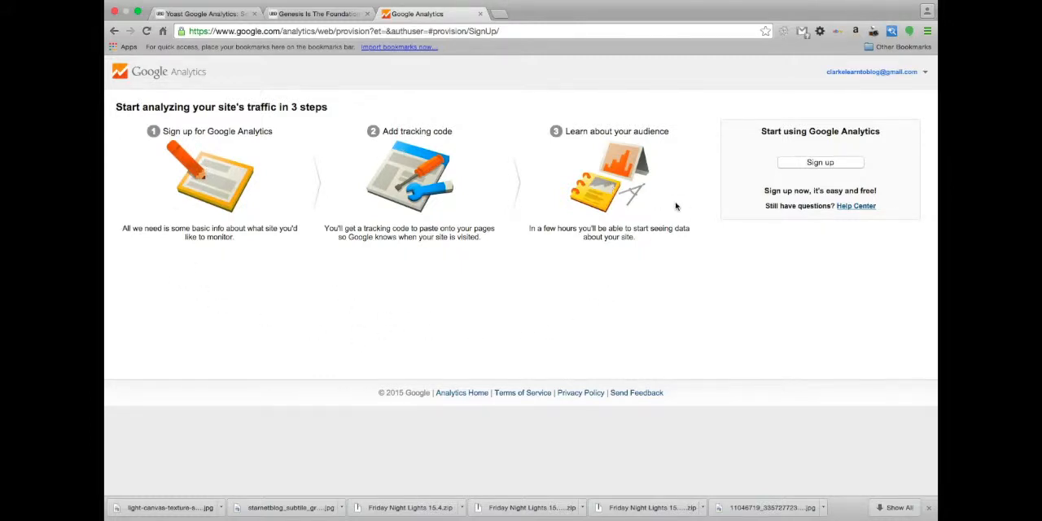
{"action": "left_click", "coordinate": [820, 162]}
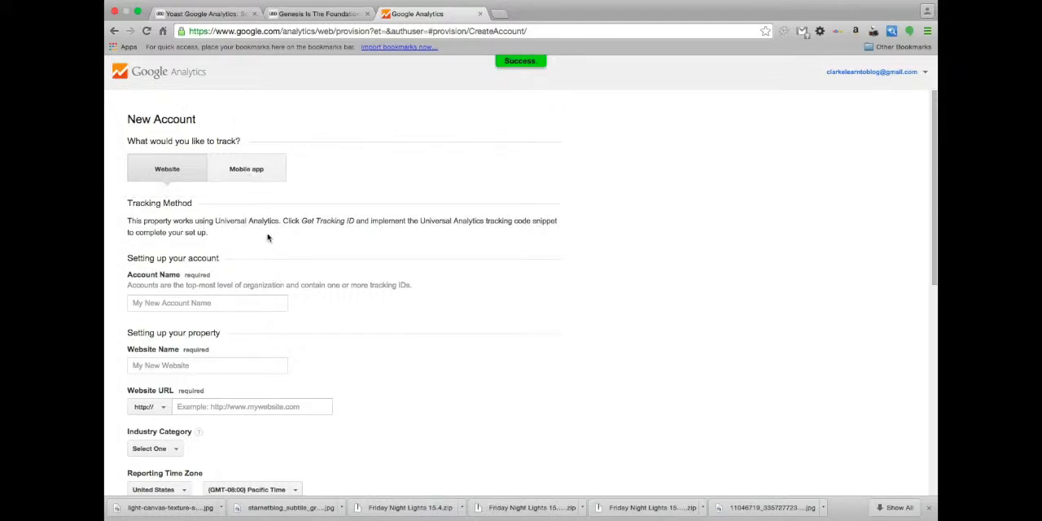
Enter "Ultimate Blog Design" as the account name for the new website account
{"action": "scroll", "coordinate": [265, 237], "scroll_direction": "down", "scroll_amount": 1}
{"action": "scroll", "coordinate": [262, 249], "scroll_direction": "down", "scroll_amount": 1}
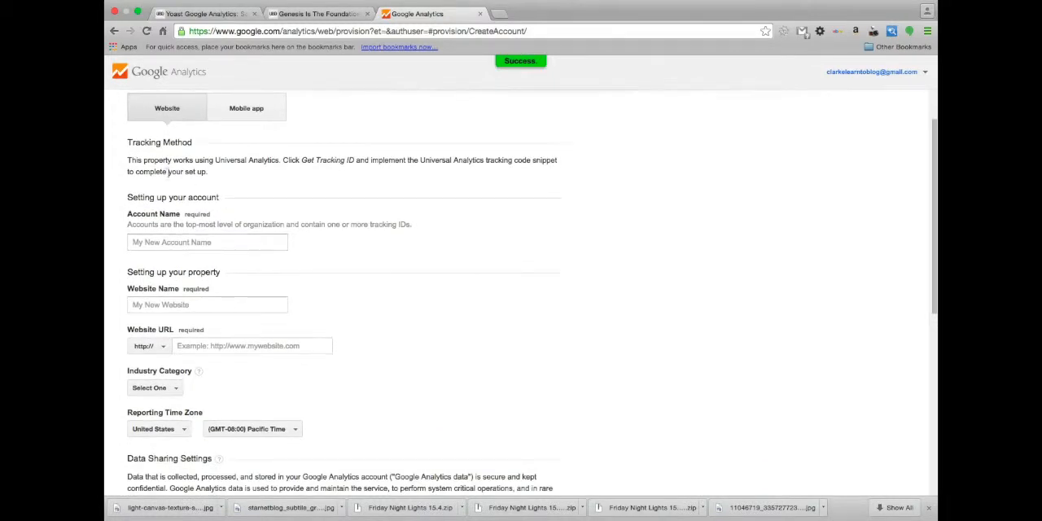
{"action": "left_click", "coordinate": [153, 246]}
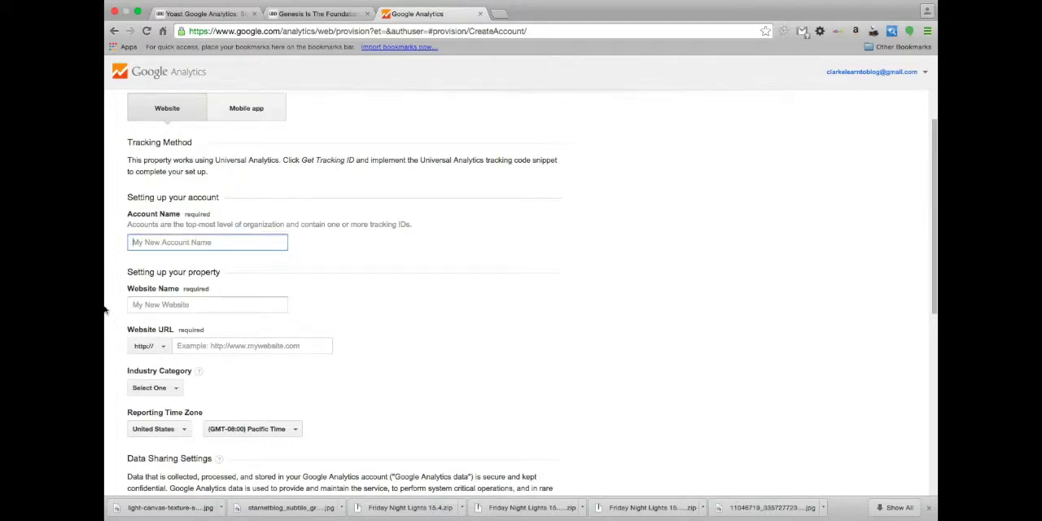
{"action": "type", "text": "Ultimate Bl"}
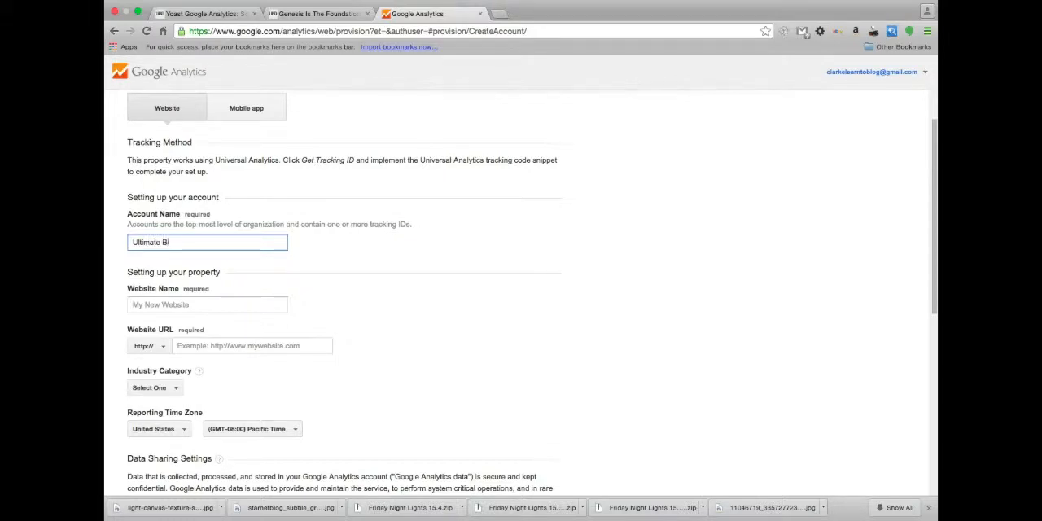
{"action": "type", "text": "og Design"}
Enter "ultimate blog design" as the website name in the property setup
{"action": "scroll", "coordinate": [191, 337], "scroll_direction": "down", "scroll_amount": 2}
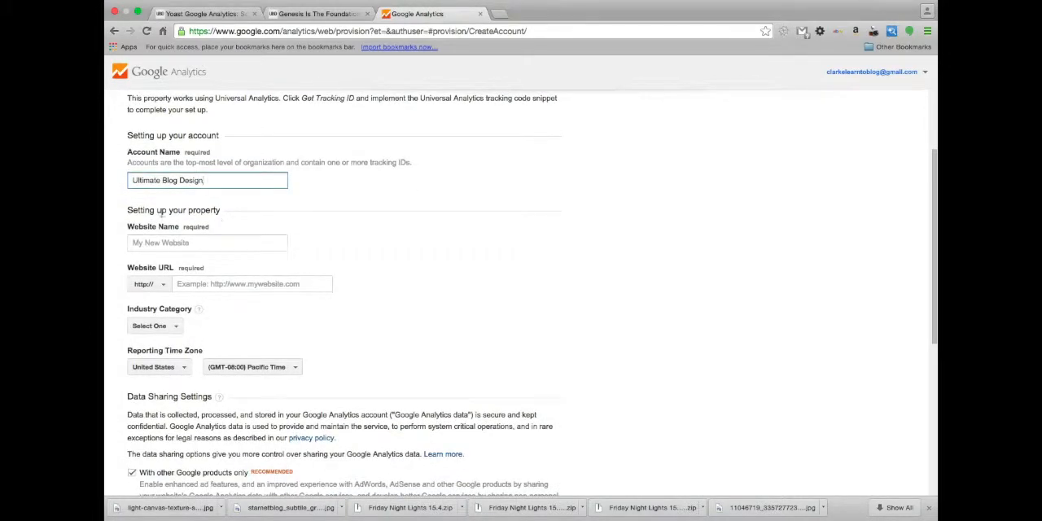
{"action": "scroll", "coordinate": [159, 213], "scroll_direction": "down", "scroll_amount": 1}
{"action": "left_click", "coordinate": [152, 233]}
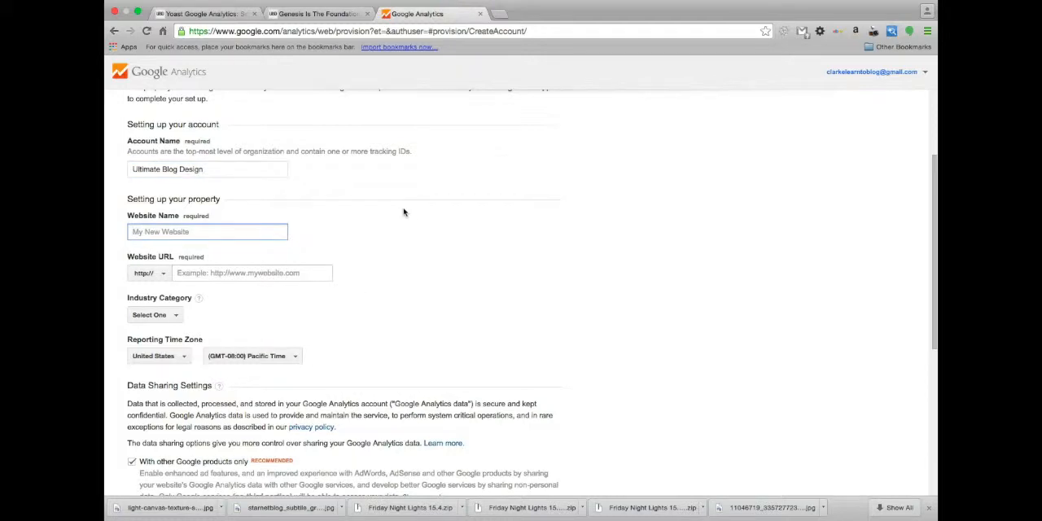
{"action": "type", "text": "Ultimateblogdesign.com/dem"}
{"action": "key", "text": "BackSpace"}
{"action": "key", "text": "BackSpace"}
{"action": "key", "text": "BackSpace"}
{"action": "key", "text": "BackSpace"}
{"action": "key", "text": "BackSpace"}
{"action": "key", "text": "BackSpace"}
{"action": "key", "text": "BackSpace"}
{"action": "key", "text": "BackSpace"}
{"action": "left_click", "coordinate": [173, 232]}
{"action": "left_click", "coordinate": [159, 233]}
Enter "http:/ultimateblogdesign.com/demo" as the website URL of the property
{"action": "left_click", "coordinate": [198, 272]}
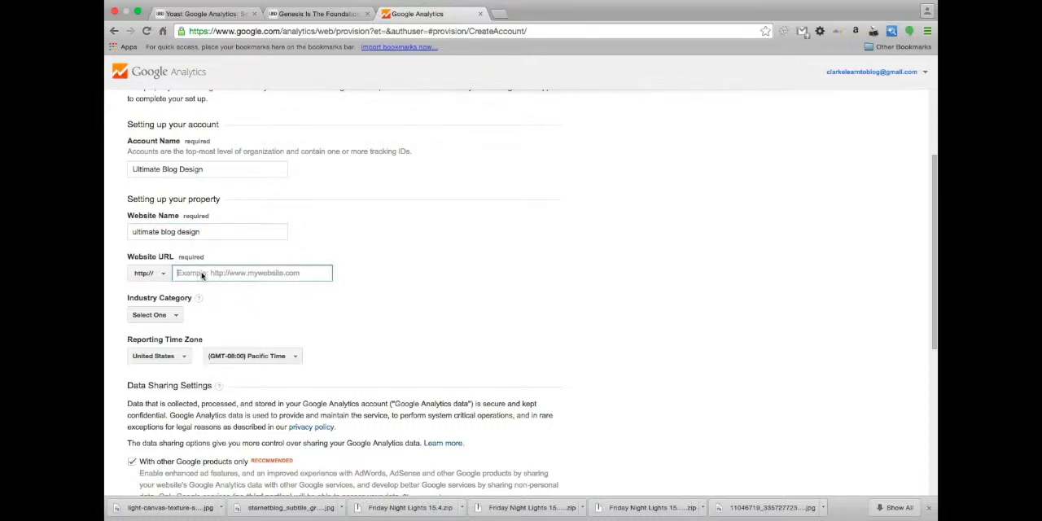
{"action": "type", "text": "http:/"}
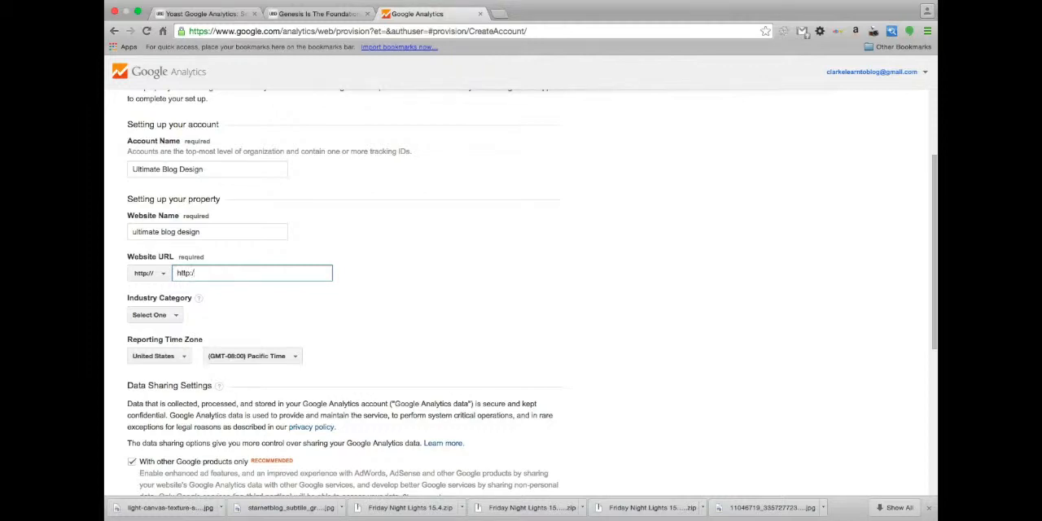
{"action": "type", "text": "/ultimateblogdesign.com"}
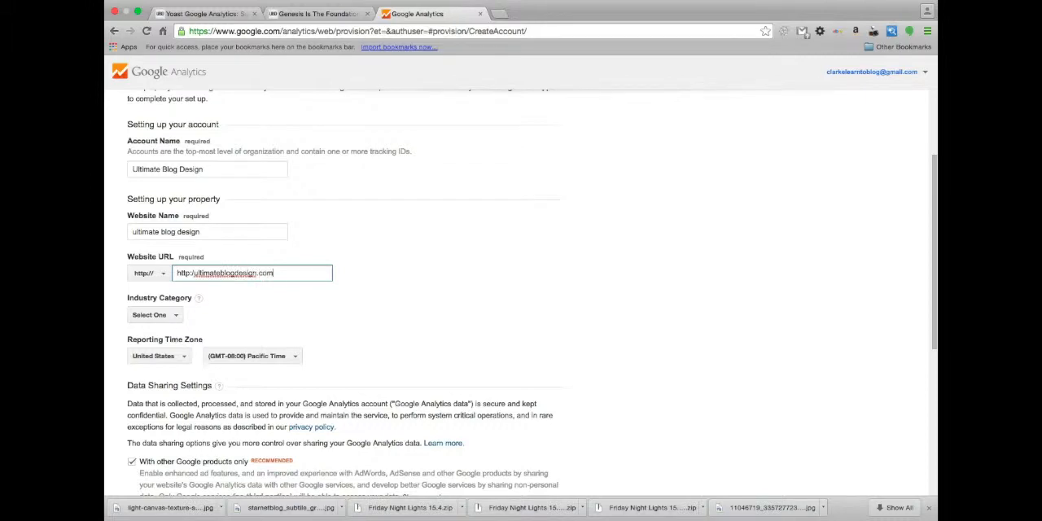
{"action": "type", "text": "/desi"}
Set the property's industry category to Internet and Telecom
{"action": "left_click", "coordinate": [168, 320]}
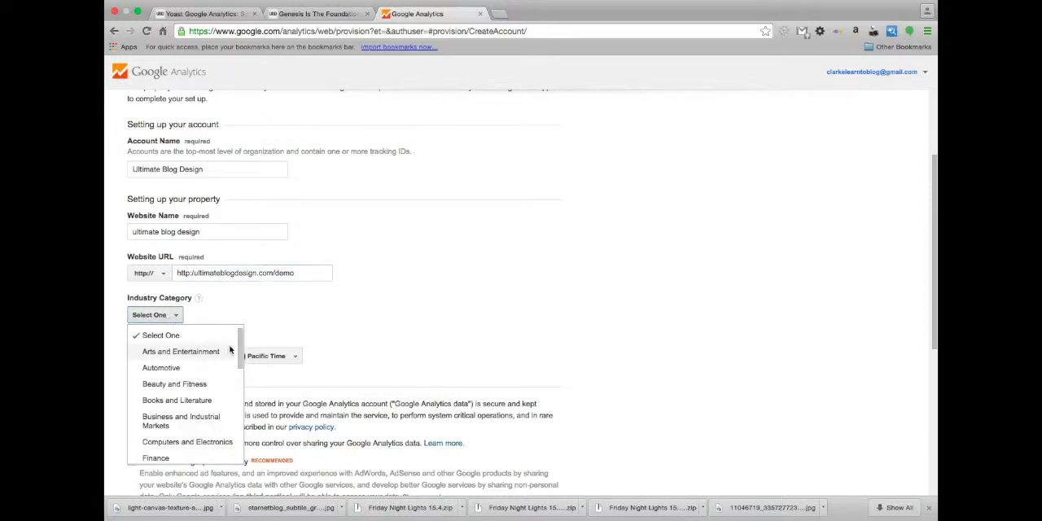
{"action": "scroll", "coordinate": [203, 412], "scroll_direction": "down", "scroll_amount": 1}
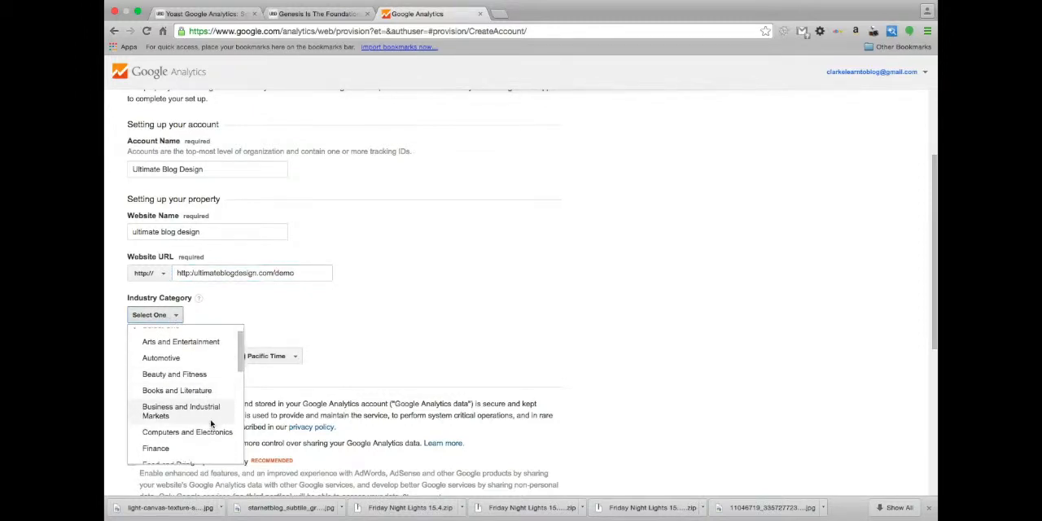
{"action": "scroll", "coordinate": [212, 424], "scroll_direction": "down", "scroll_amount": 1}
{"action": "scroll", "coordinate": [211, 424], "scroll_direction": "down", "scroll_amount": 3}
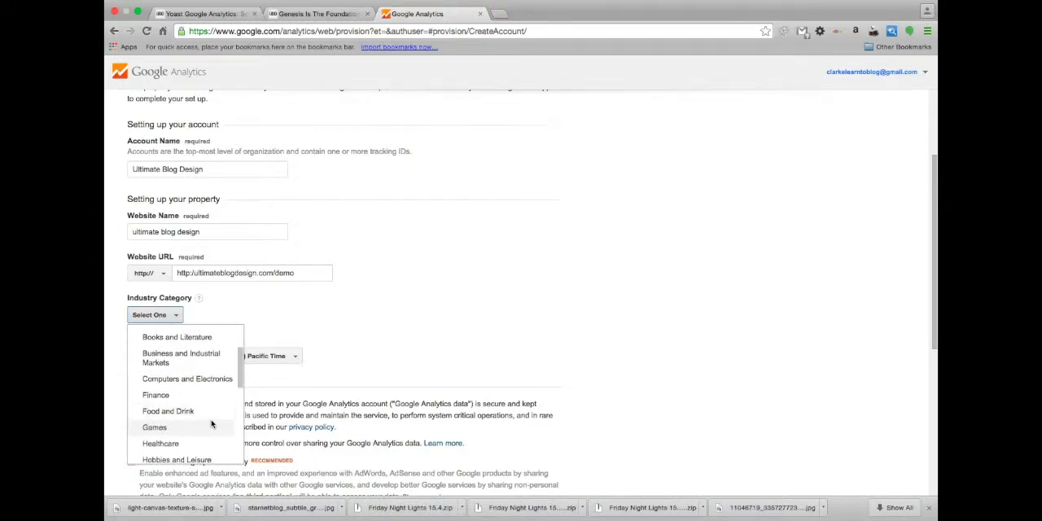
{"action": "scroll", "coordinate": [211, 423], "scroll_direction": "down", "scroll_amount": 4}
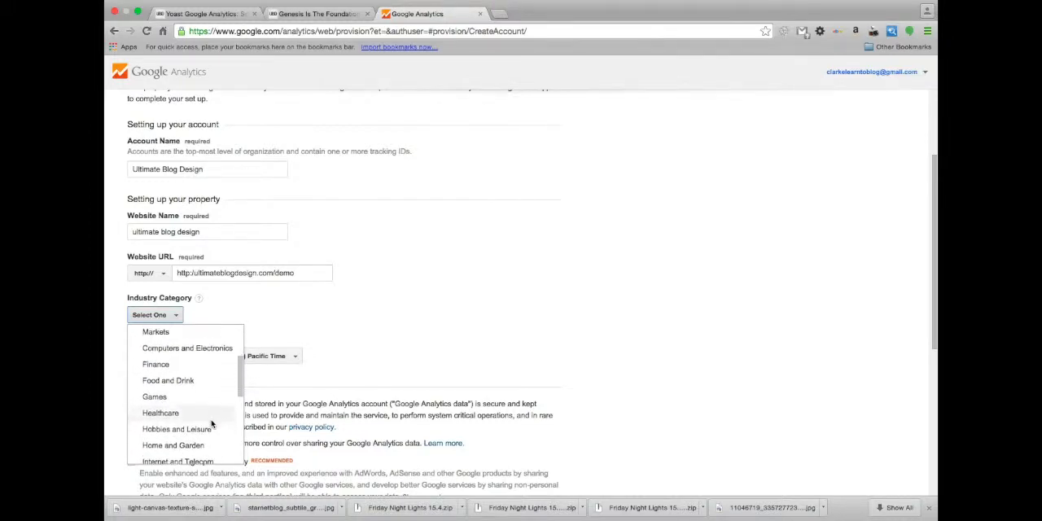
{"action": "scroll", "coordinate": [210, 421], "scroll_direction": "down", "scroll_amount": 1}
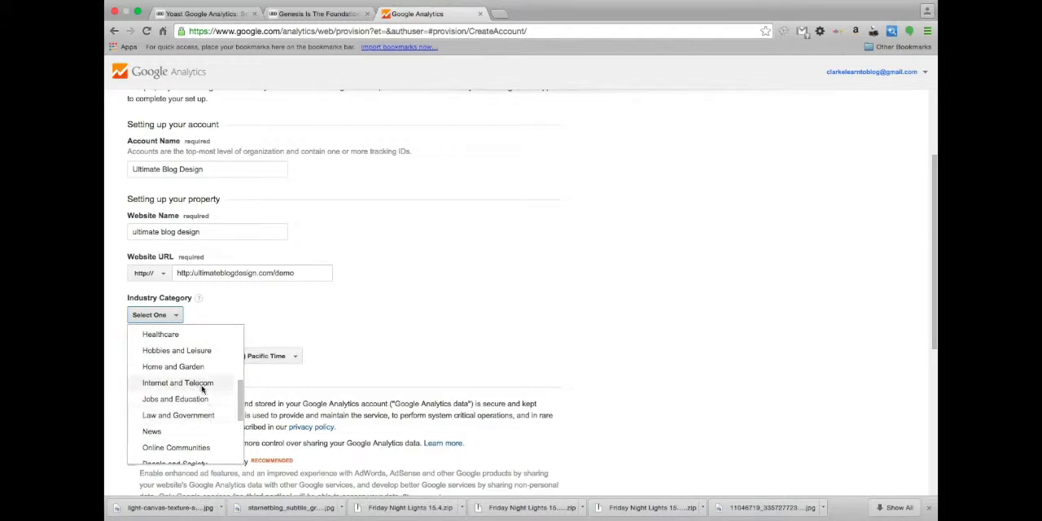
{"action": "left_click", "coordinate": [204, 383]}
Set the reporting time zone to (GMT-06:00) Central Time for the United States
{"action": "scroll", "coordinate": [401, 307], "scroll_direction": "down", "scroll_amount": 1}
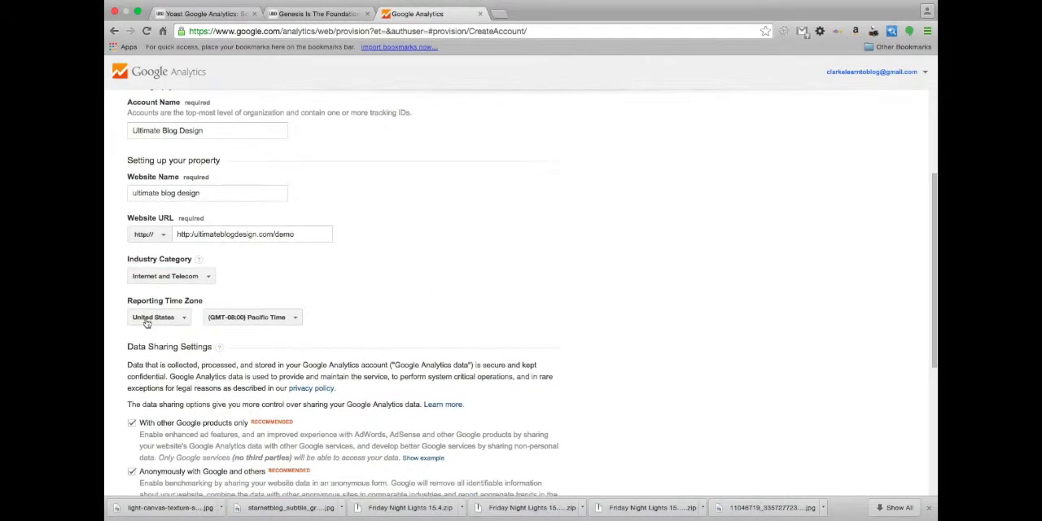
{"action": "left_click", "coordinate": [278, 319]}
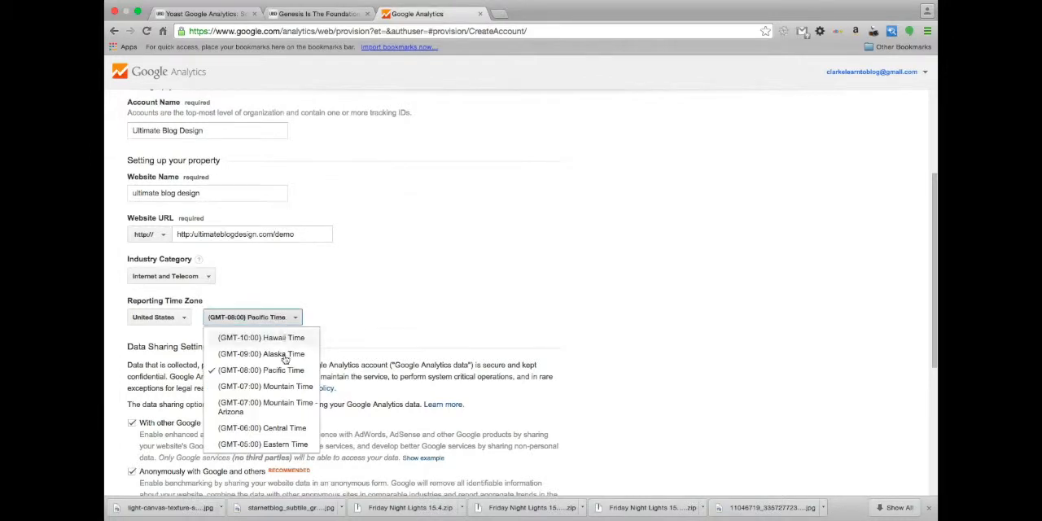
{"action": "left_click", "coordinate": [289, 444]}
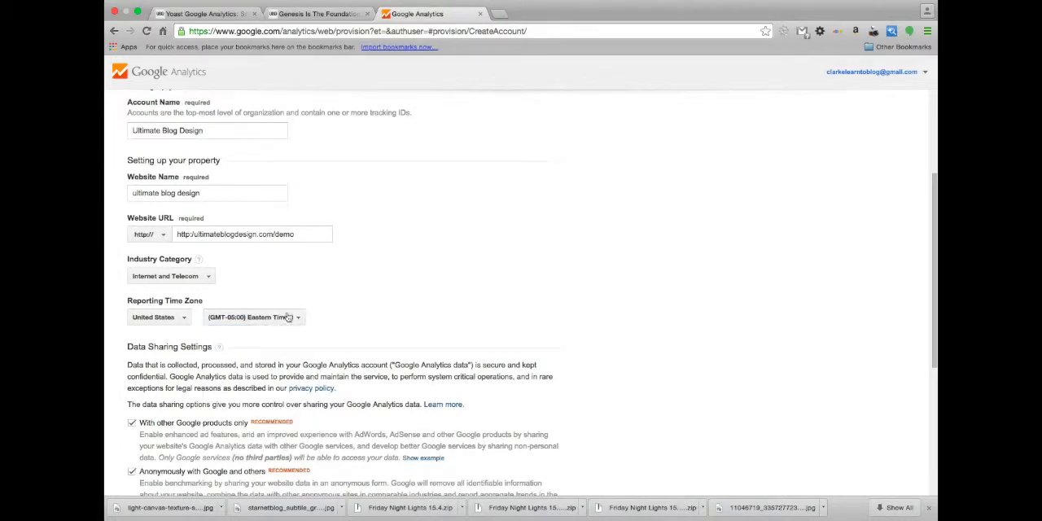
{"action": "left_click", "coordinate": [289, 317]}
{"action": "left_click", "coordinate": [281, 429]}
Review the data sharing settings, then try to get the tracking ID by accepting the United States terms of service
{"action": "scroll", "coordinate": [367, 285], "scroll_direction": "down", "scroll_amount": 4}
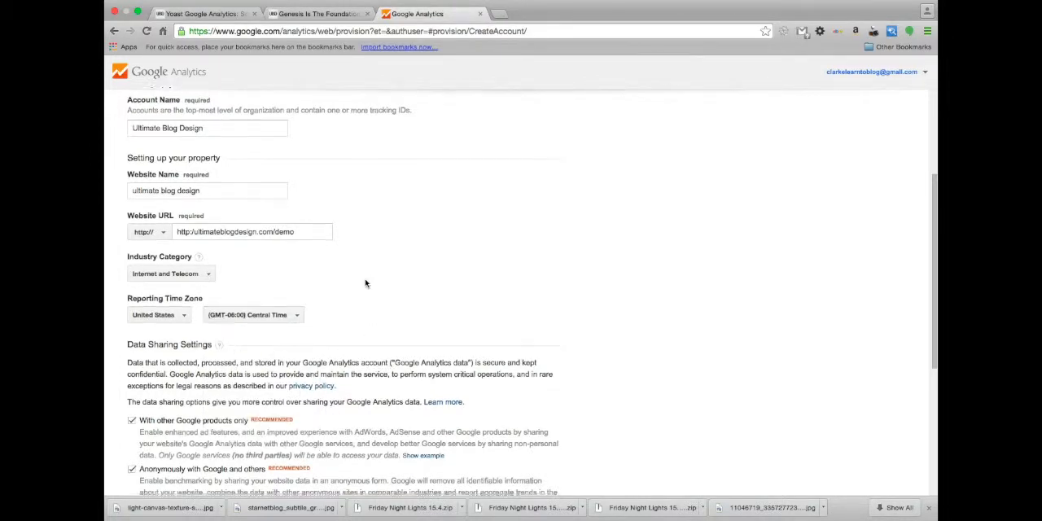
{"action": "scroll", "coordinate": [367, 354], "scroll_direction": "down", "scroll_amount": 3}
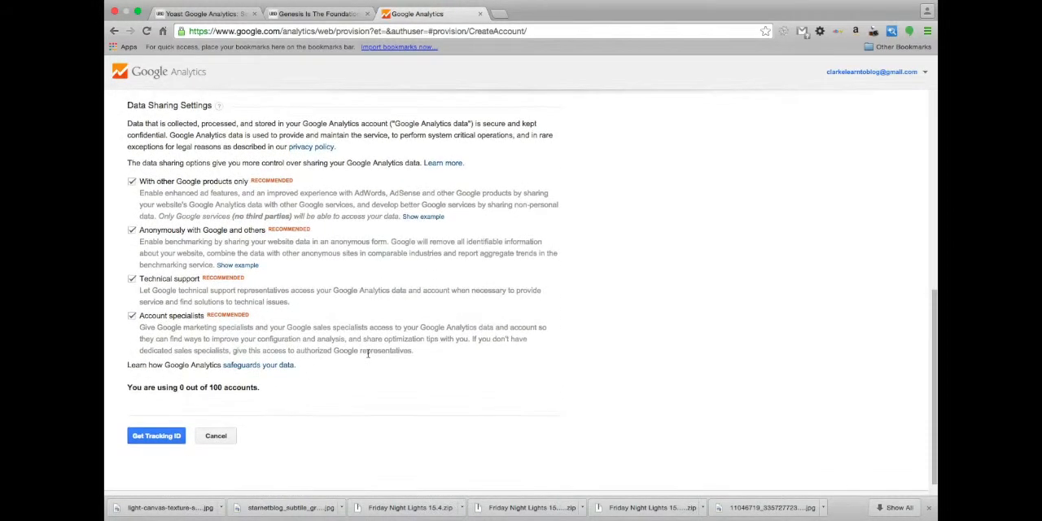
{"action": "scroll", "coordinate": [368, 354], "scroll_direction": "up", "scroll_amount": 1}
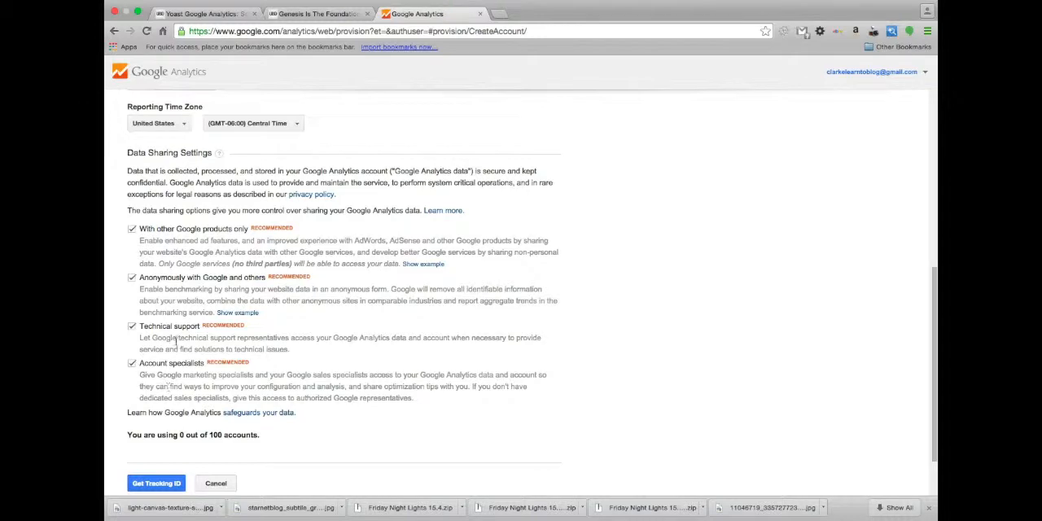
{"action": "scroll", "coordinate": [195, 464], "scroll_direction": "down", "scroll_amount": 1}
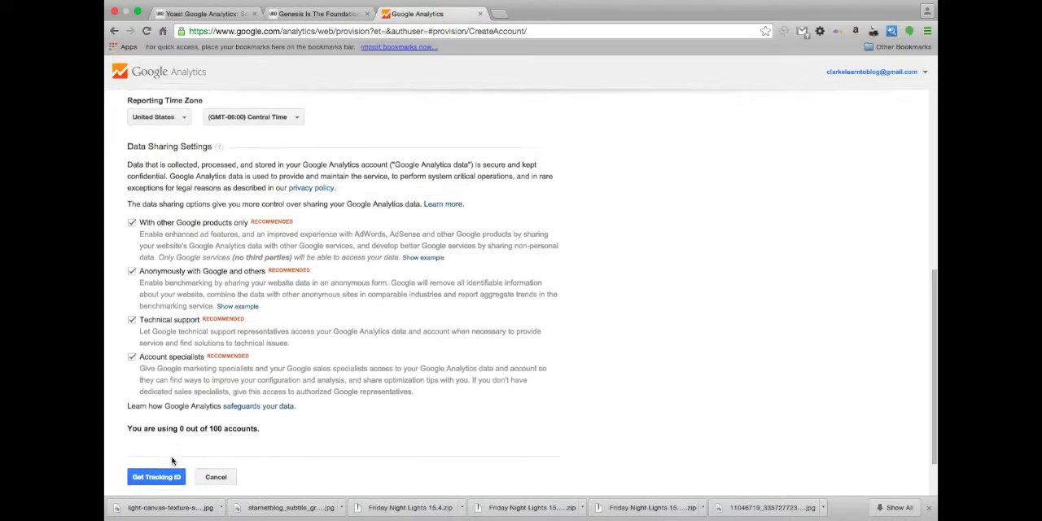
{"action": "scroll", "coordinate": [346, 429], "scroll_direction": "down", "scroll_amount": 2}
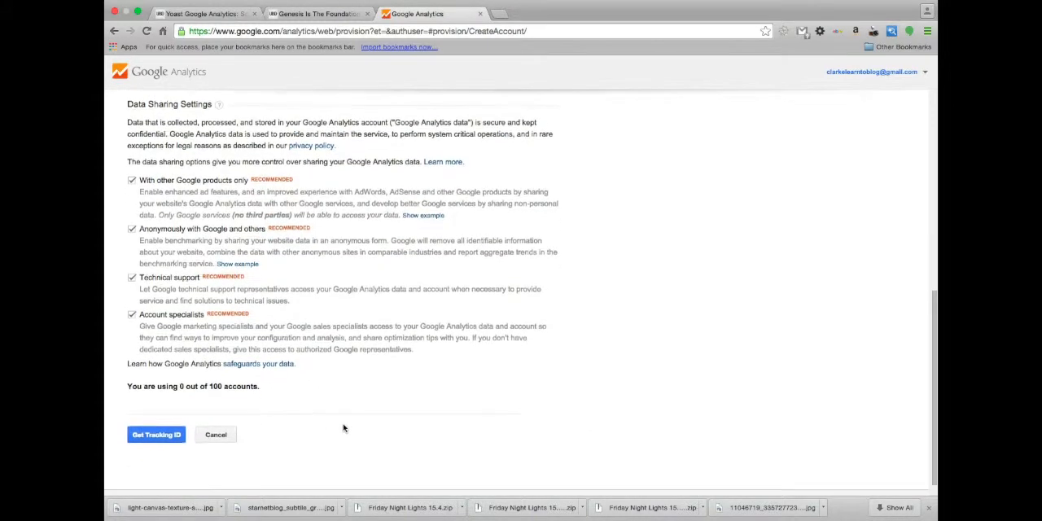
{"action": "left_click", "coordinate": [158, 434]}
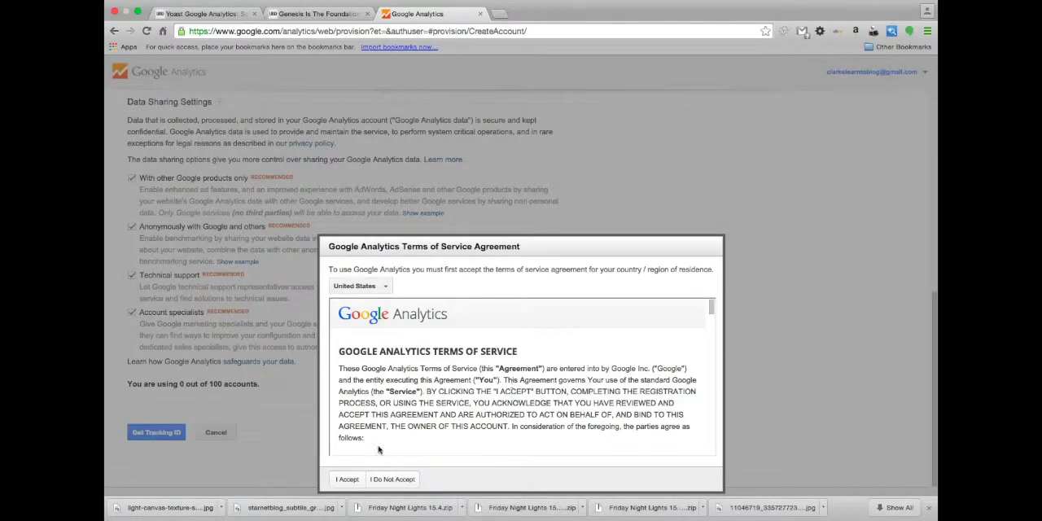
{"action": "left_click", "coordinate": [347, 479]}
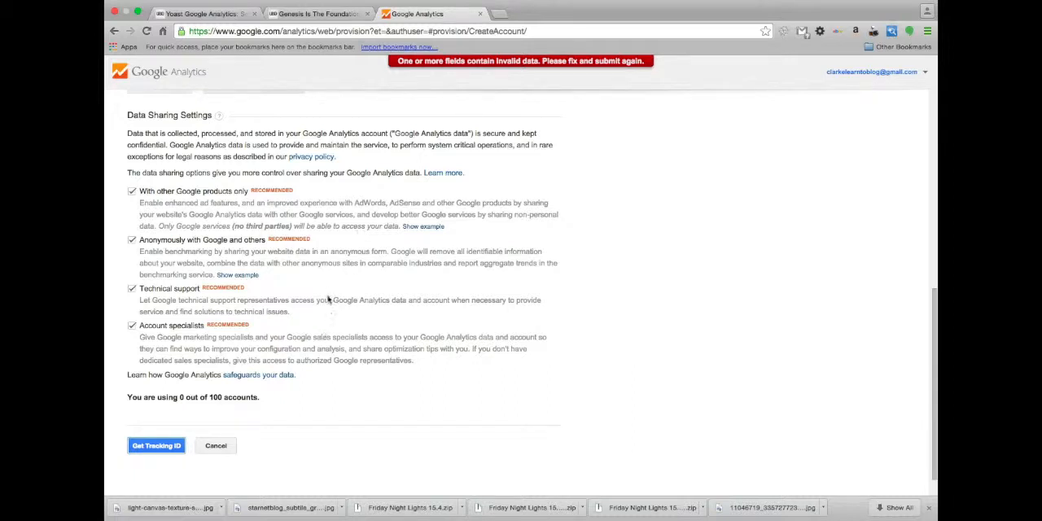
Correct the website URL by removing the extra http prefix in front of ultimateblogdesign.com/demo
{"action": "scroll", "coordinate": [329, 295], "scroll_direction": "down", "scroll_amount": 1}
{"action": "scroll", "coordinate": [328, 294], "scroll_direction": "up", "scroll_amount": 5}
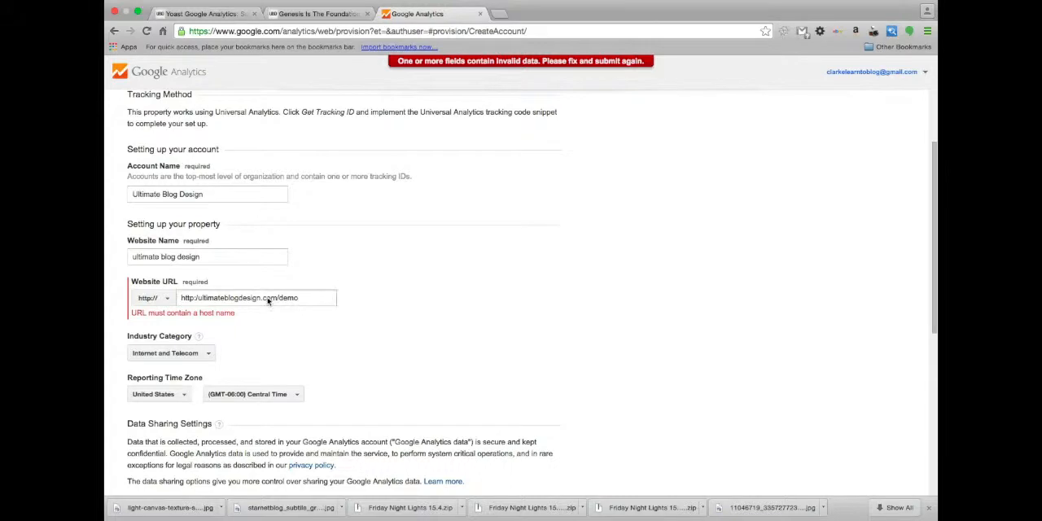
{"action": "left_click", "coordinate": [194, 298]}
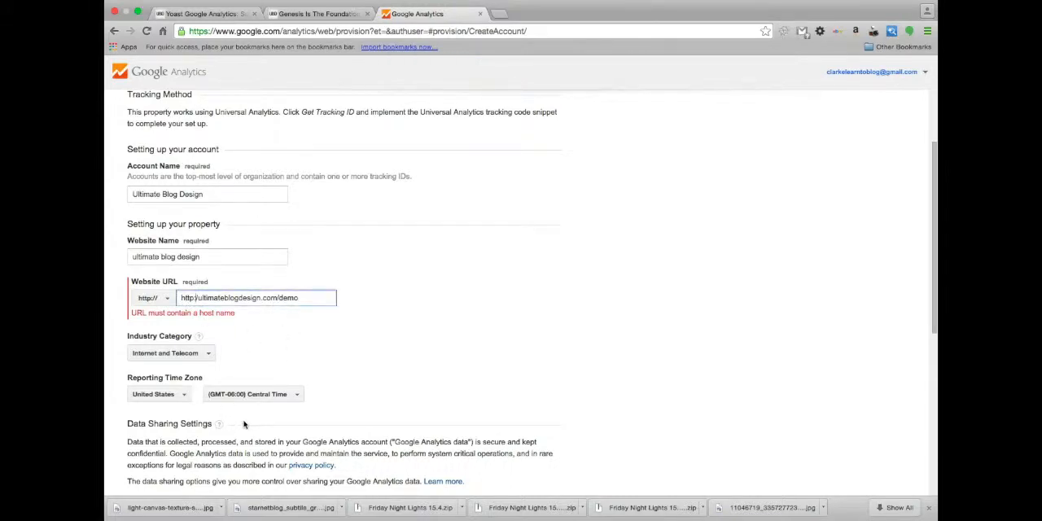
{"action": "type", "text": "/"}
{"action": "key", "text": "BackSpace"}
{"action": "key", "text": "BackSpace"}
{"action": "key", "text": "BackSpace"}
{"action": "key", "text": "BackSpace"}
{"action": "key", "text": "BackSpace"}
{"action": "key", "text": "BackSpace"}
{"action": "key", "text": "BackSpace"}
{"action": "left_click", "coordinate": [405, 300]}
Request the tracking ID for the new account and accept the Google Analytics Terms of Service Agreement
{"action": "scroll", "coordinate": [360, 350], "scroll_direction": "down", "scroll_amount": 5}
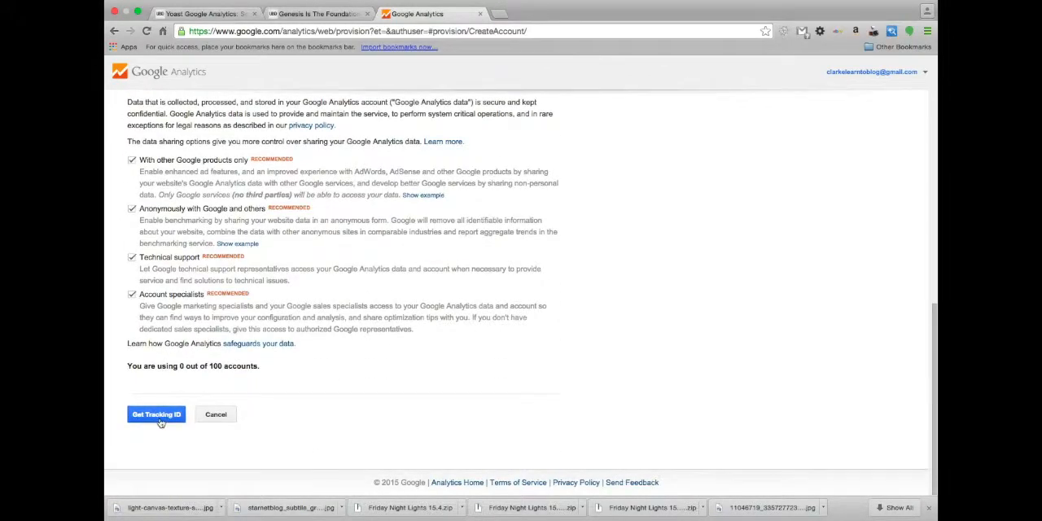
{"action": "left_click", "coordinate": [173, 417]}
{"action": "left_click", "coordinate": [347, 479]}
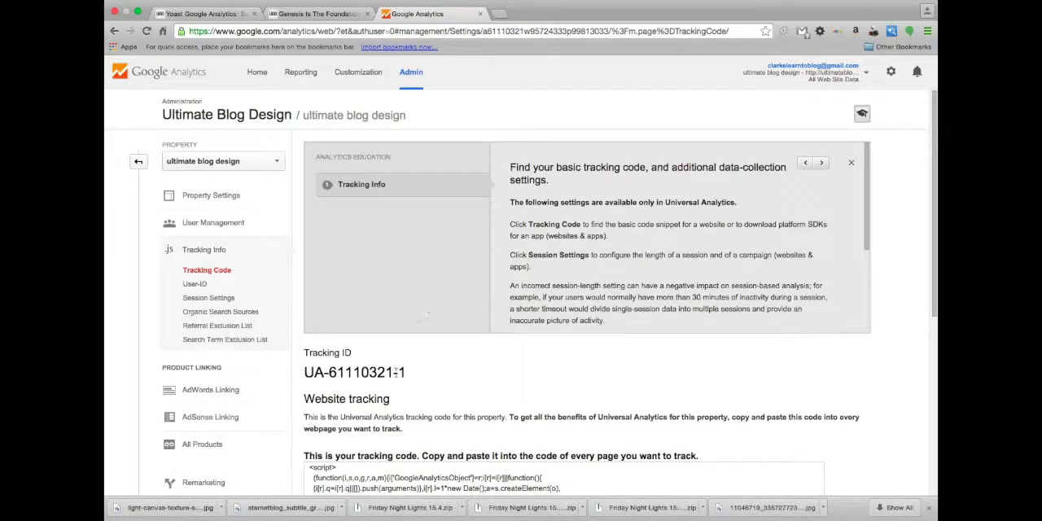
Copy the property's UA tracking ID shown above the website tracking code
{"action": "scroll", "coordinate": [403, 334], "scroll_direction": "down", "scroll_amount": 2}
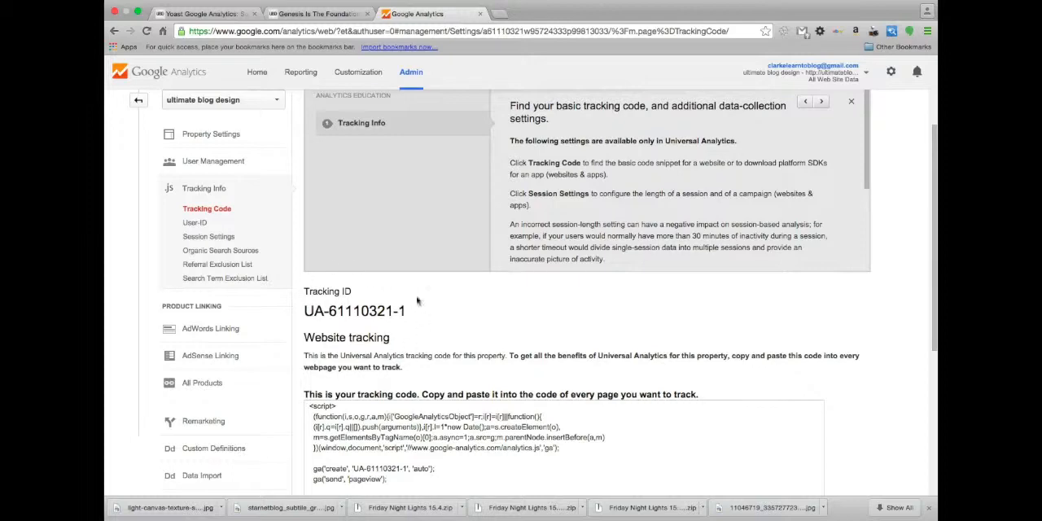
{"action": "scroll", "coordinate": [367, 281], "scroll_direction": "down", "scroll_amount": 3}
{"action": "scroll", "coordinate": [374, 285], "scroll_direction": "up", "scroll_amount": 3}
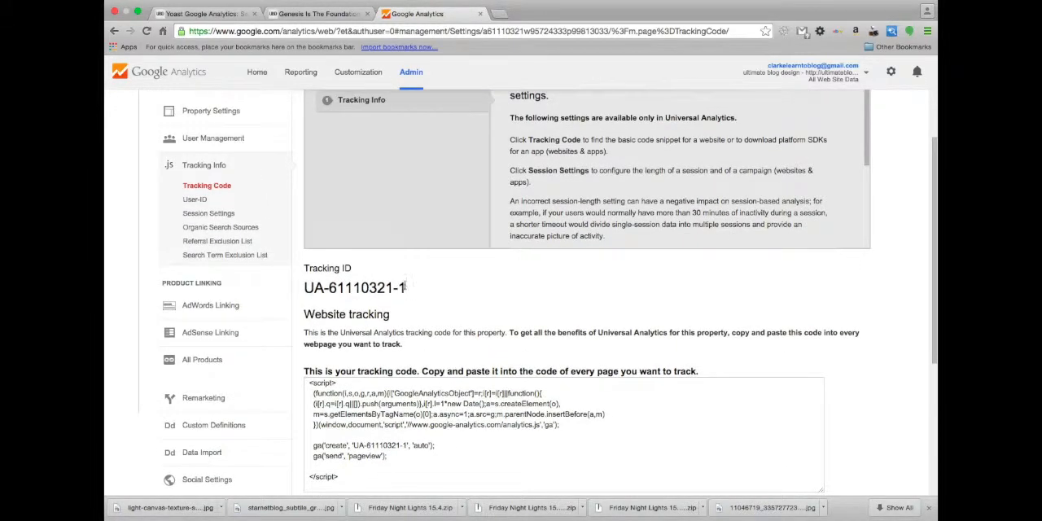
{"action": "left_click_drag", "start_coordinate": [405, 287], "coordinate": [306, 283]}
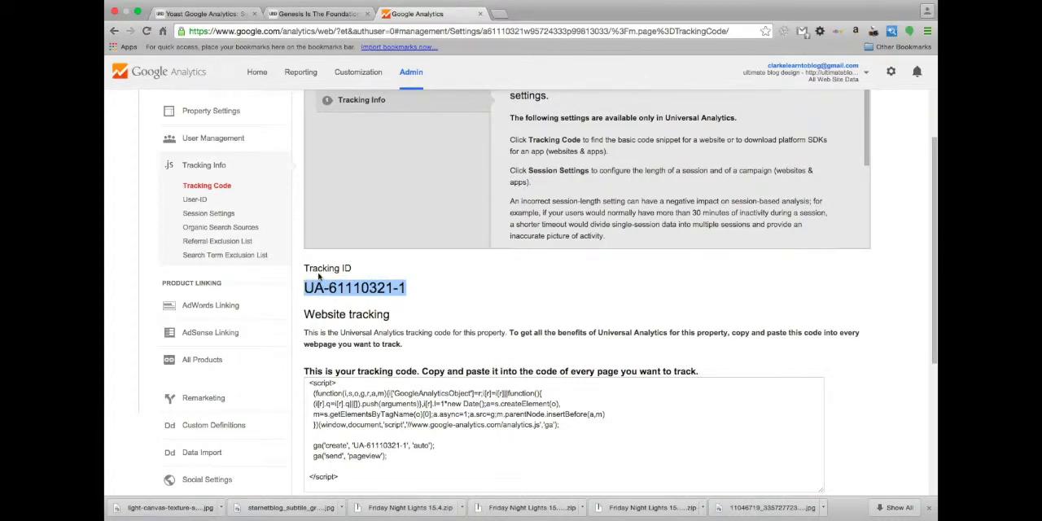
{"action": "right_click", "coordinate": [331, 291]}
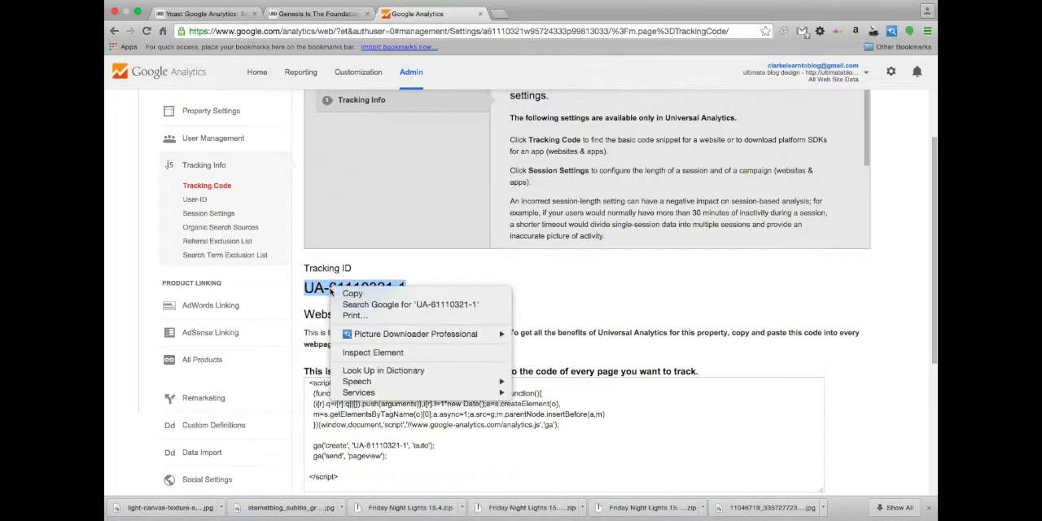
{"action": "left_click", "coordinate": [358, 294]}
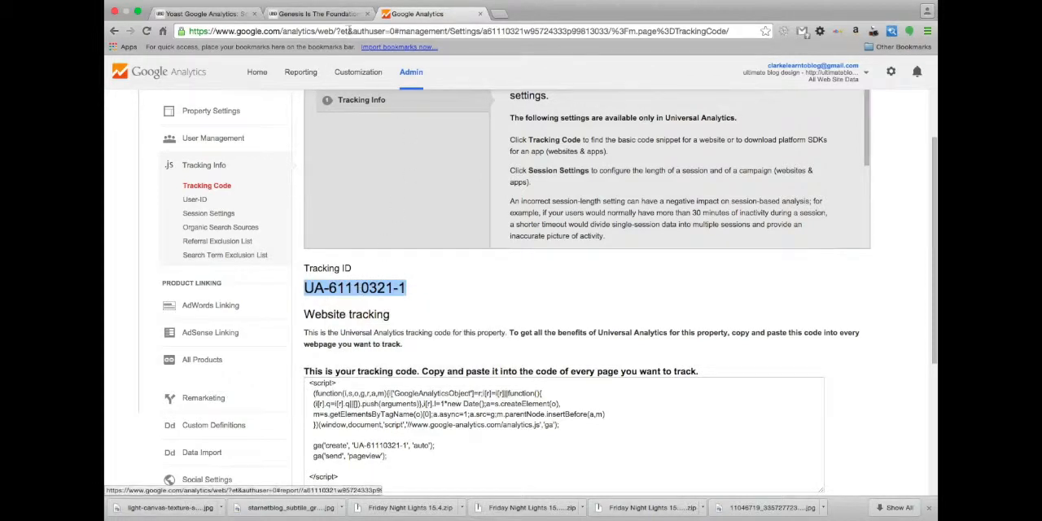
Switch to the Yoast Google Analytics settings, enable manual UA code entry and paste the copied tracking ID
{"action": "left_click", "coordinate": [228, 15]}
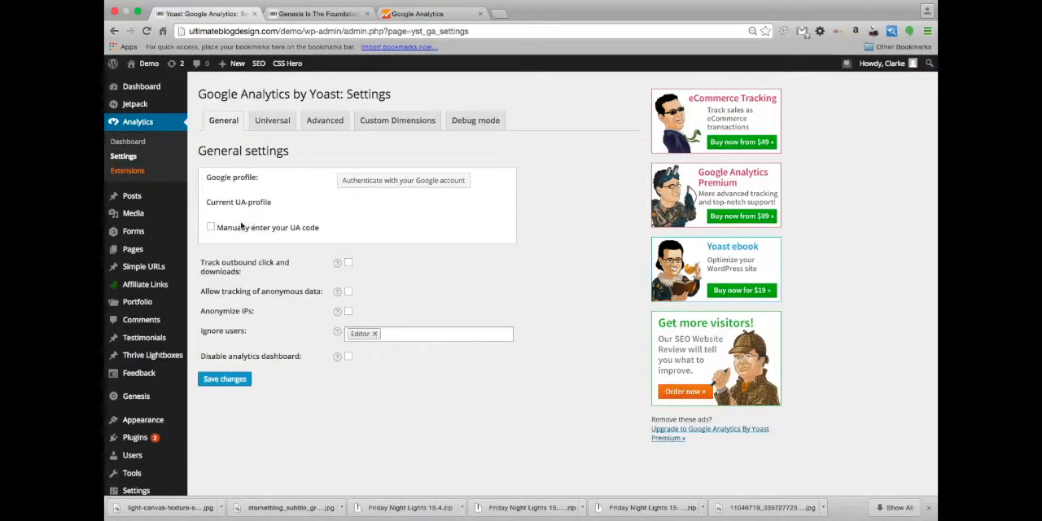
{"action": "left_click", "coordinate": [211, 229]}
{"action": "left_click", "coordinate": [350, 229]}
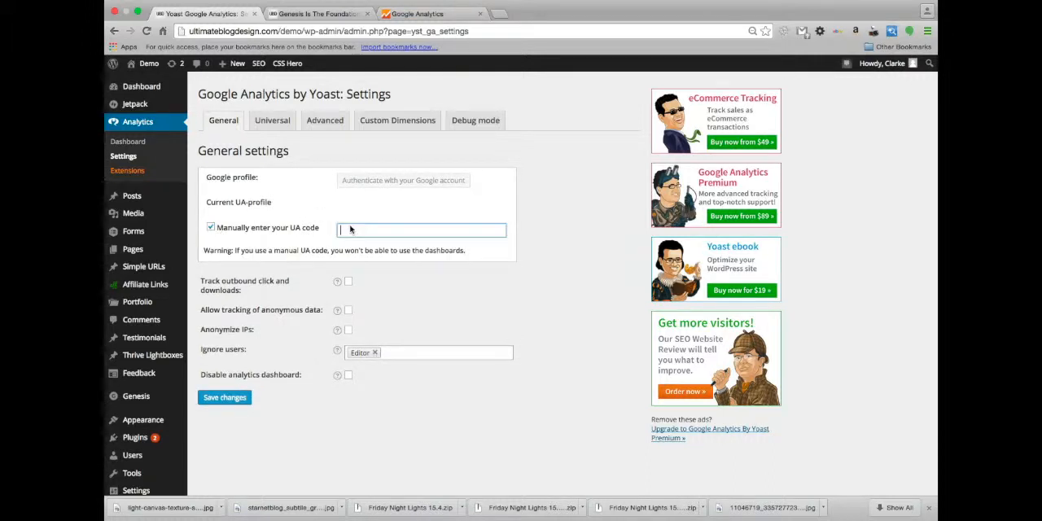
{"action": "key", "text": "super+v"}
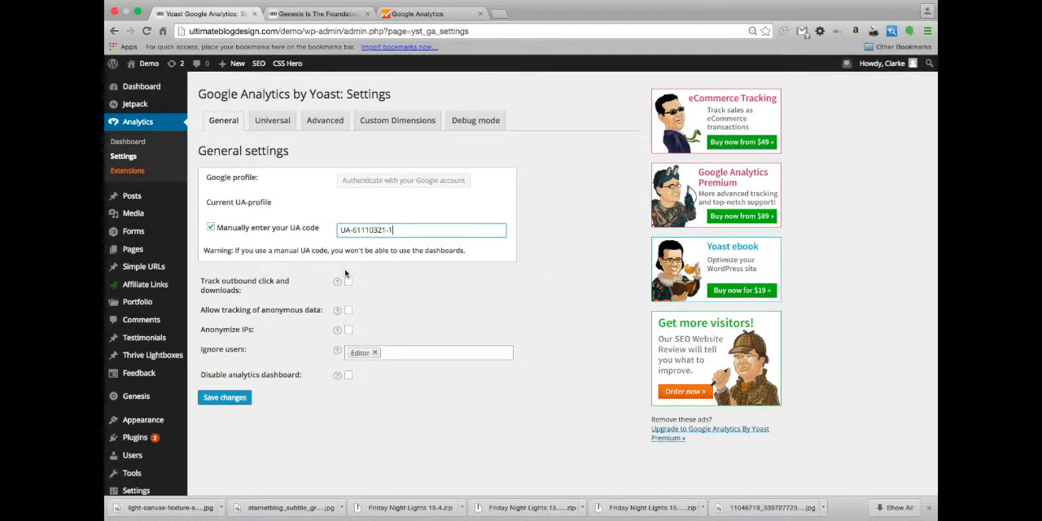
Enable tracking of outbound clicks and downloads, add Administrator to the ignored users, and save the settings
{"action": "scroll", "coordinate": [344, 267], "scroll_direction": "down", "scroll_amount": 1}
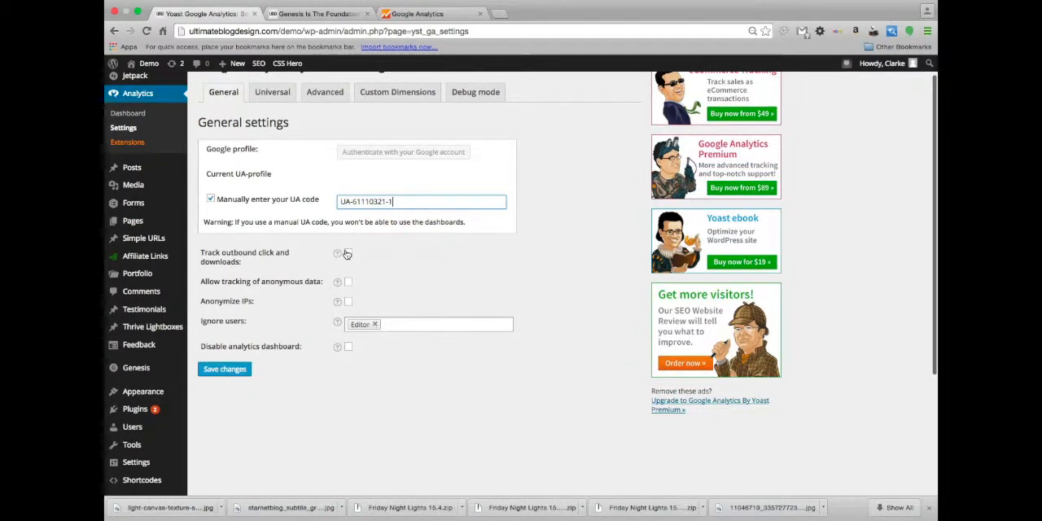
{"action": "left_click", "coordinate": [349, 254]}
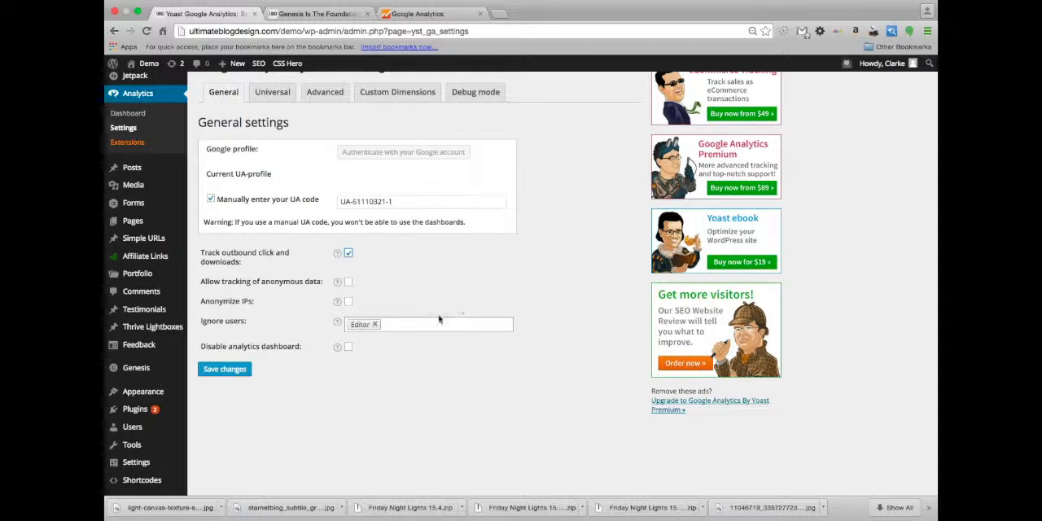
{"action": "left_click", "coordinate": [397, 328]}
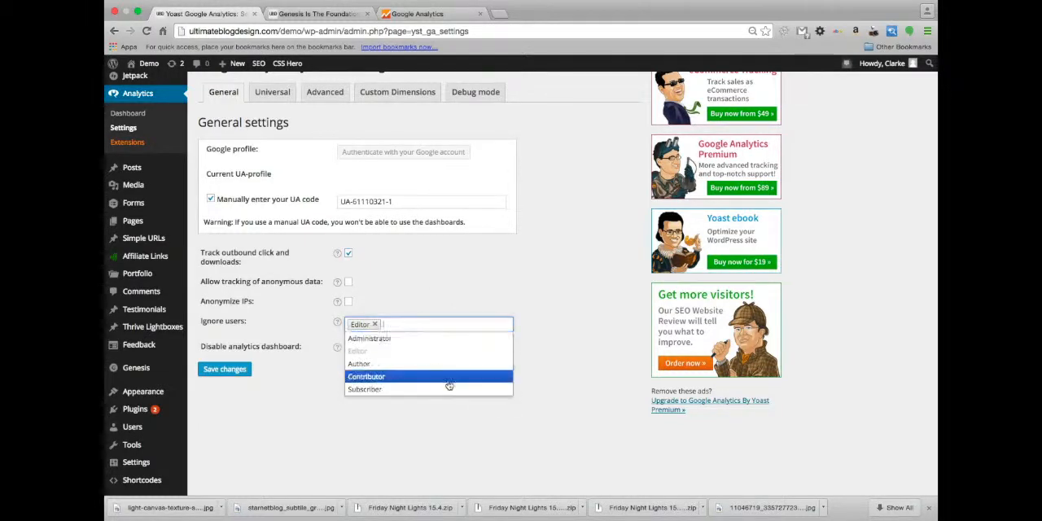
{"action": "left_click", "coordinate": [423, 338]}
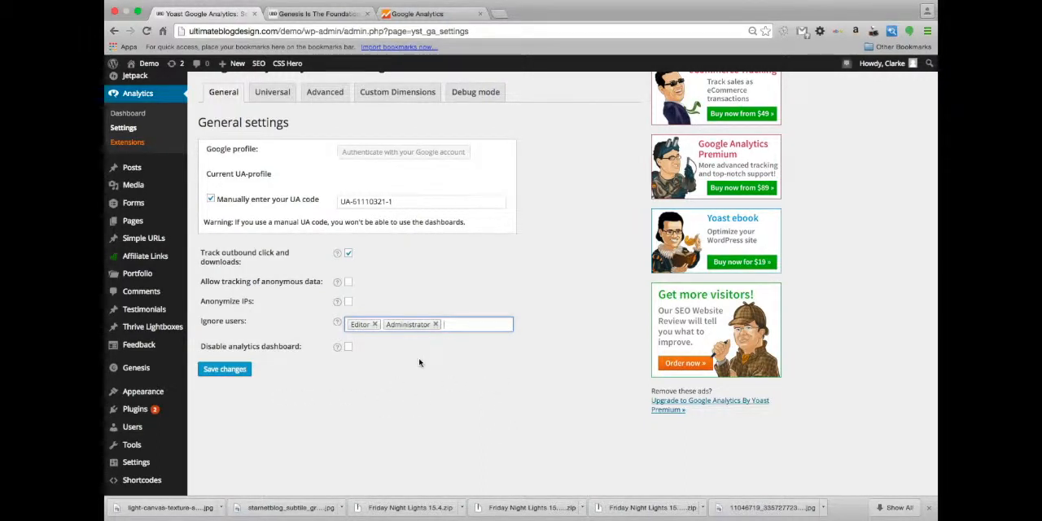
{"action": "left_click", "coordinate": [225, 370]}
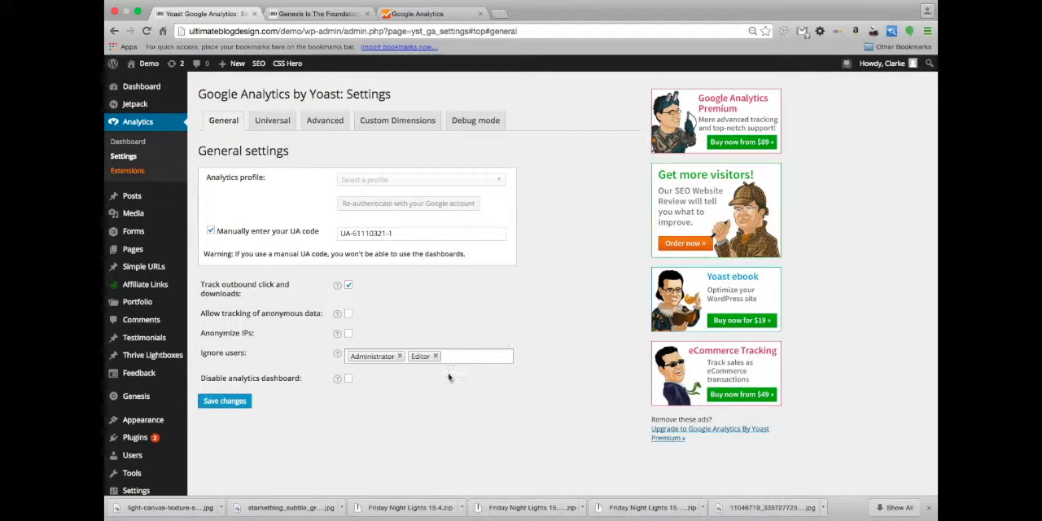
{"action": "scroll", "coordinate": [263, 464], "scroll_direction": "down", "scroll_amount": 1}
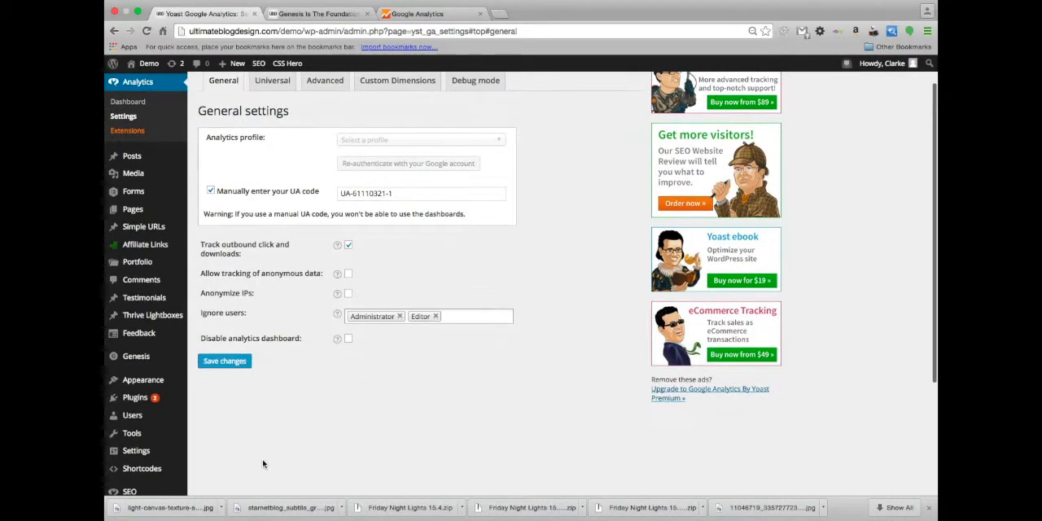
{"action": "scroll", "coordinate": [262, 464], "scroll_direction": "down", "scroll_amount": 1}
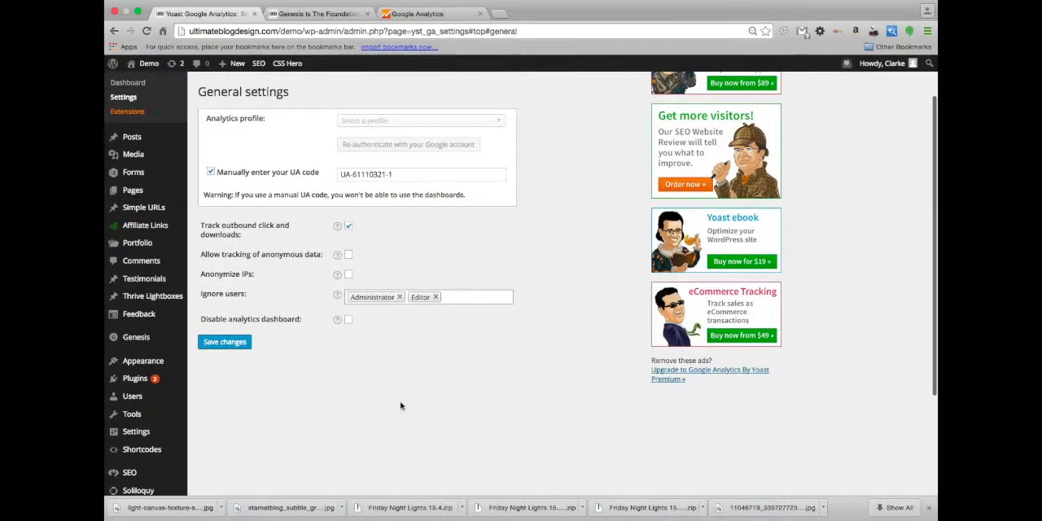
{"action": "scroll", "coordinate": [400, 404], "scroll_direction": "up", "scroll_amount": 3}
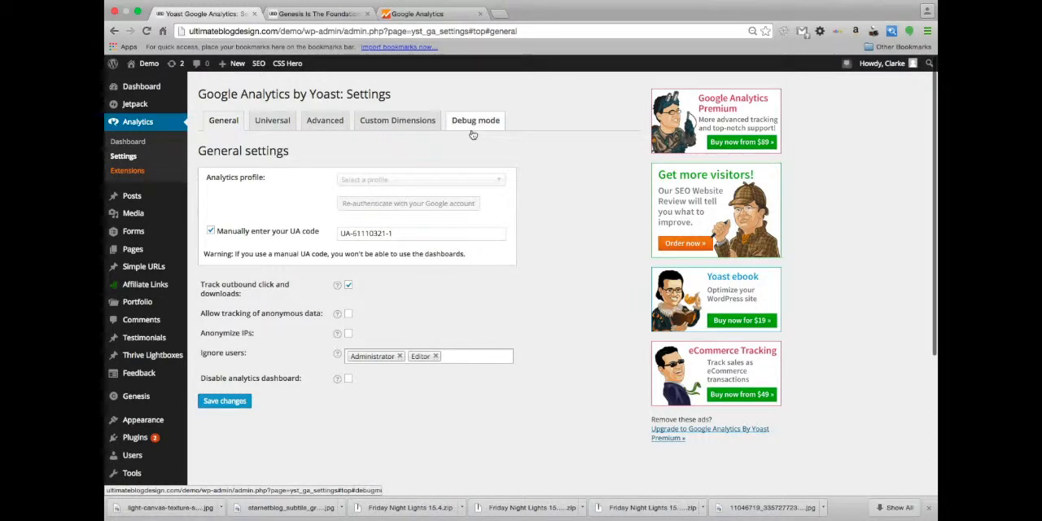
Review the Yoast WordPress SEO general settings, examining the introduction tour, default settings, tracking, security and webmaster tools verification options
{"action": "scroll", "coordinate": [559, 306], "scroll_direction": "down", "scroll_amount": 1}
{"action": "scroll", "coordinate": [558, 308], "scroll_direction": "up", "scroll_amount": 1}
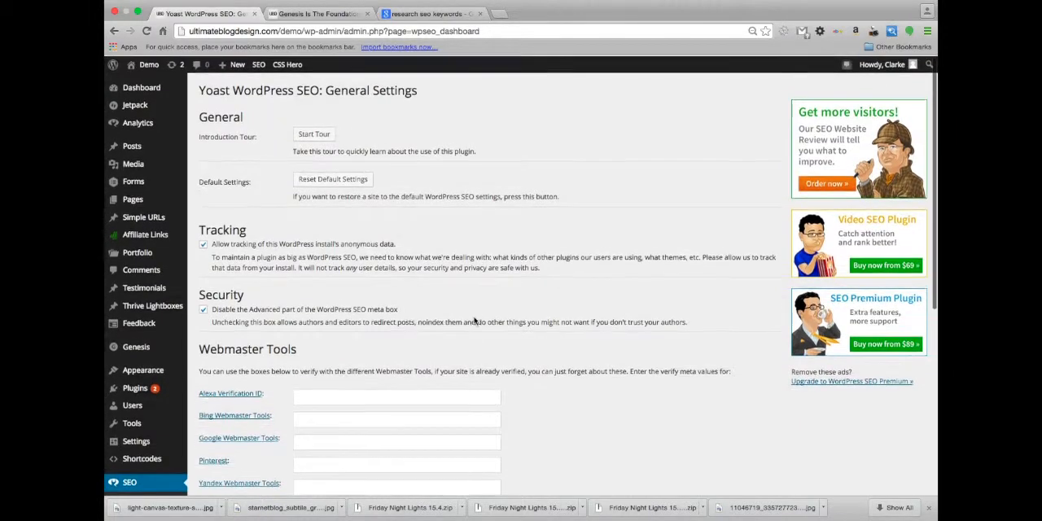
{"action": "scroll", "coordinate": [474, 321], "scroll_direction": "down", "scroll_amount": 1}
{"action": "scroll", "coordinate": [475, 320], "scroll_direction": "down", "scroll_amount": 1}
{"action": "scroll", "coordinate": [475, 321], "scroll_direction": "up", "scroll_amount": 2}
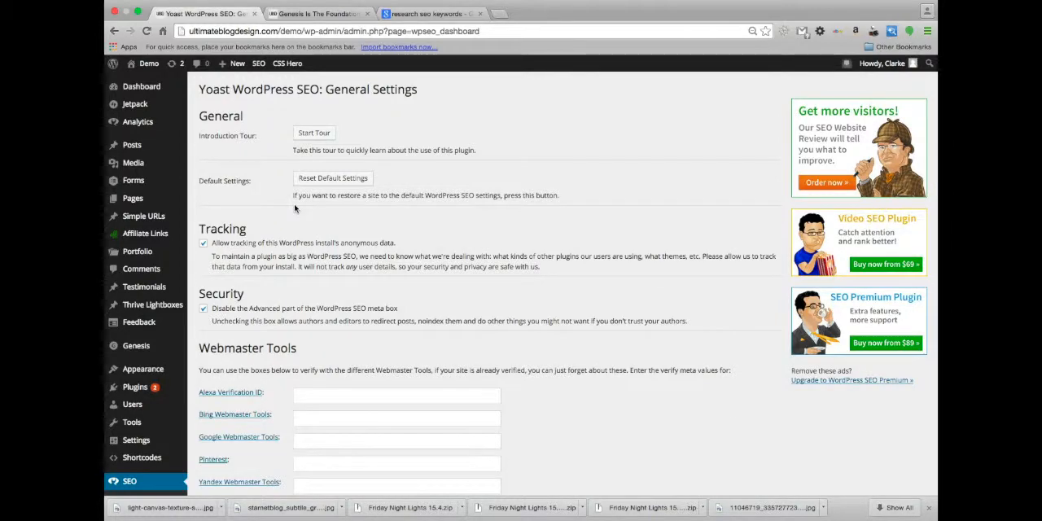
{"action": "scroll", "coordinate": [295, 208], "scroll_direction": "down", "scroll_amount": 2}
{"action": "scroll", "coordinate": [295, 209], "scroll_direction": "up", "scroll_amount": 3}
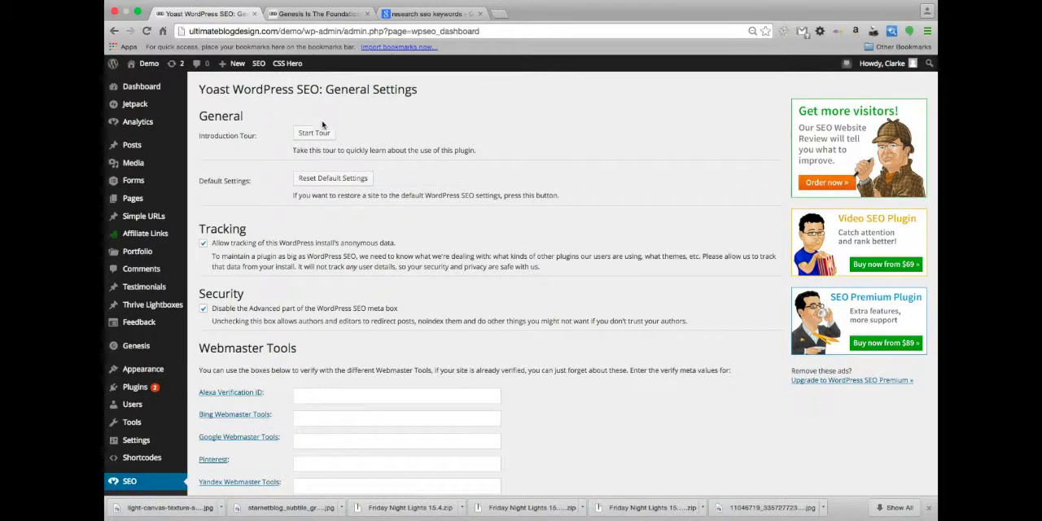
{"action": "scroll", "coordinate": [254, 282], "scroll_direction": "down", "scroll_amount": 1}
{"action": "scroll", "coordinate": [253, 281], "scroll_direction": "down", "scroll_amount": 5}
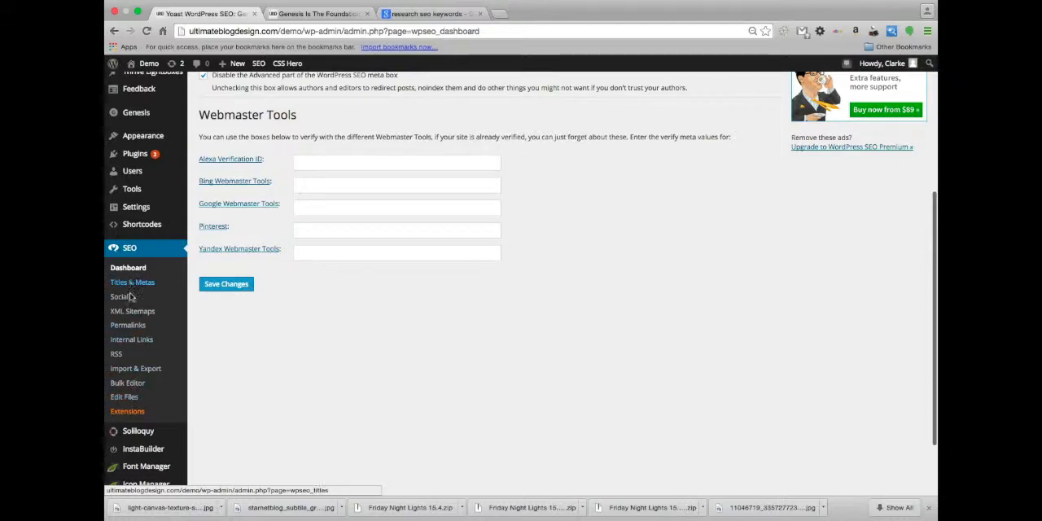
{"action": "scroll", "coordinate": [510, 214], "scroll_direction": "up", "scroll_amount": 5}
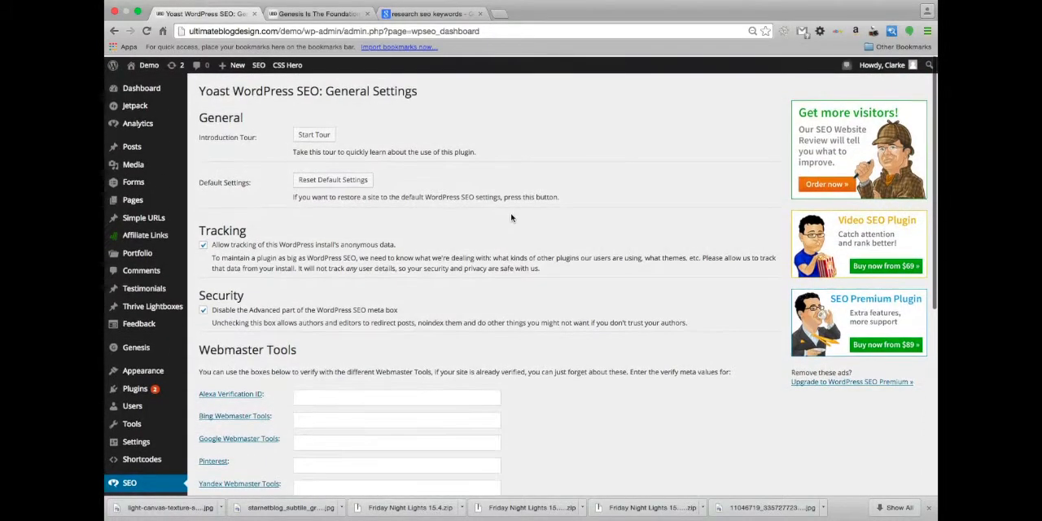
{"action": "scroll", "coordinate": [511, 214], "scroll_direction": "down", "scroll_amount": 5}
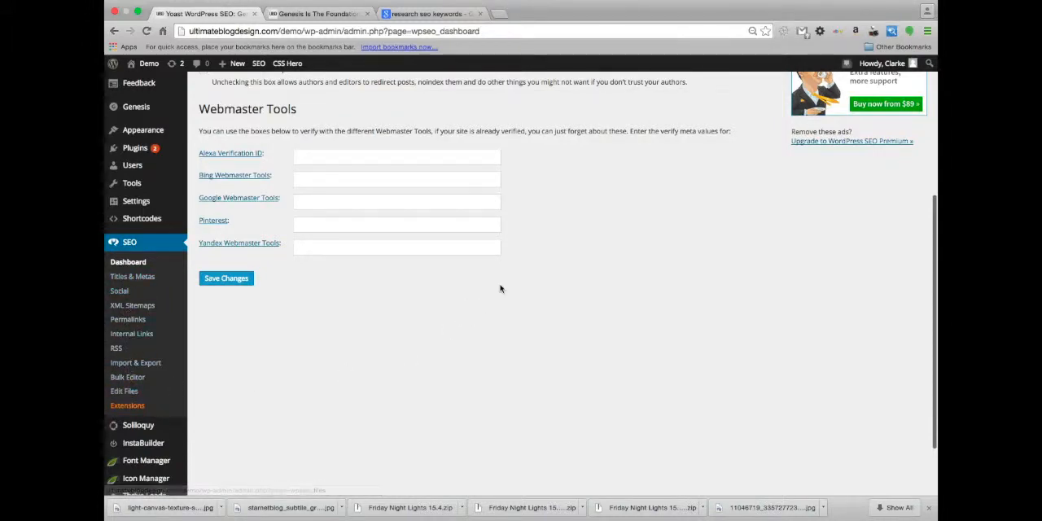
{"action": "scroll", "coordinate": [501, 288], "scroll_direction": "up", "scroll_amount": 6}
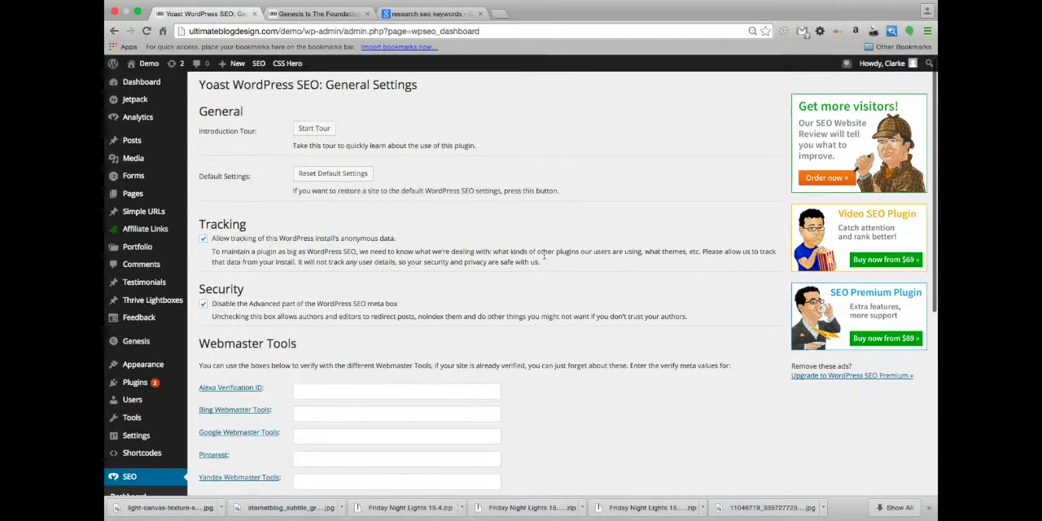
{"action": "scroll", "coordinate": [438, 263], "scroll_direction": "down", "scroll_amount": 2}
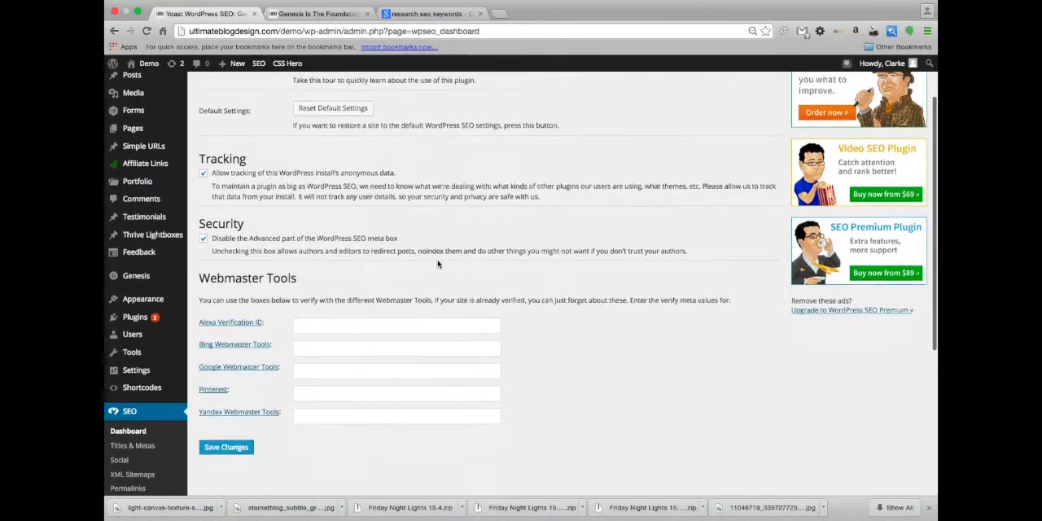
{"action": "scroll", "coordinate": [614, 337], "scroll_direction": "down", "scroll_amount": 1}
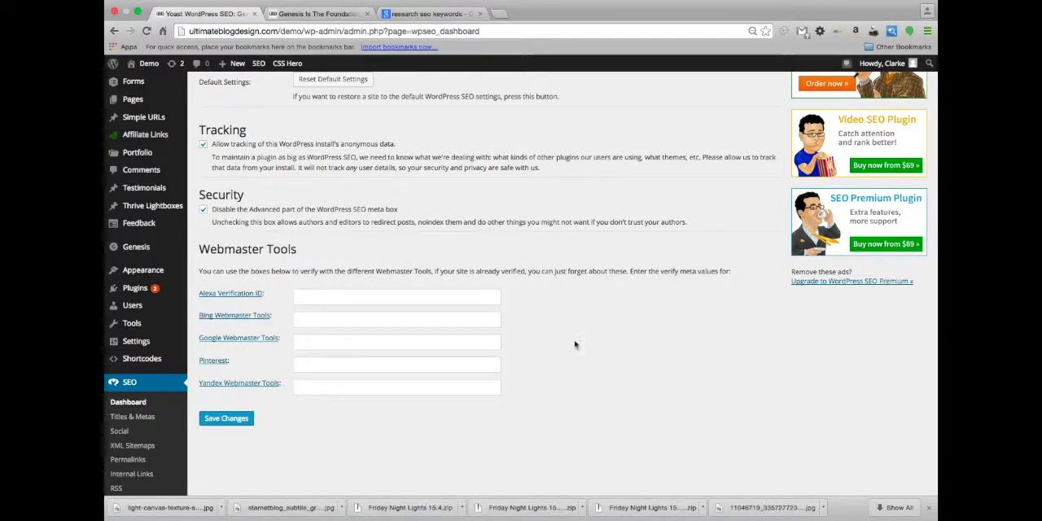
{"action": "scroll", "coordinate": [575, 341], "scroll_direction": "up", "scroll_amount": 2}
{"action": "scroll", "coordinate": [574, 338], "scroll_direction": "down", "scroll_amount": 3}
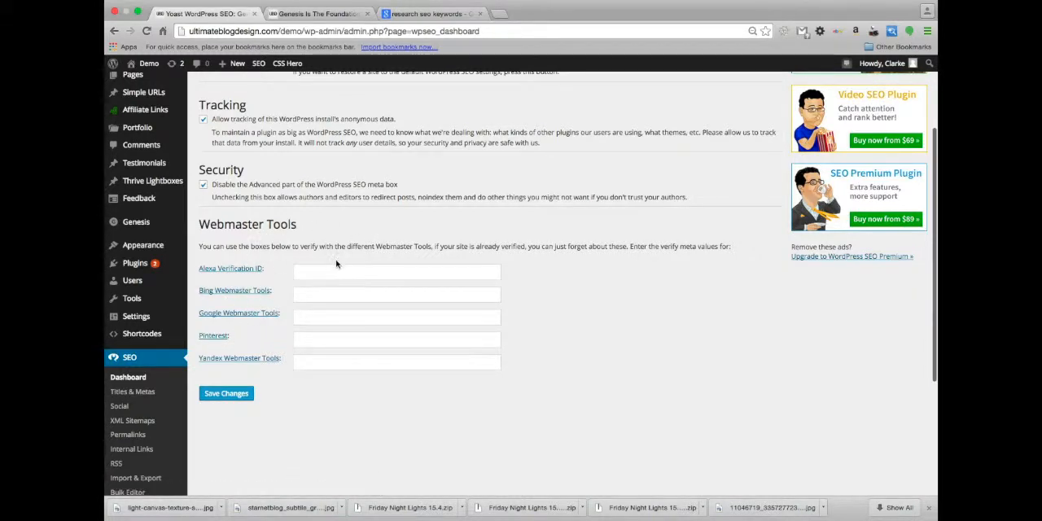
{"action": "scroll", "coordinate": [350, 301], "scroll_direction": "up", "scroll_amount": 1}
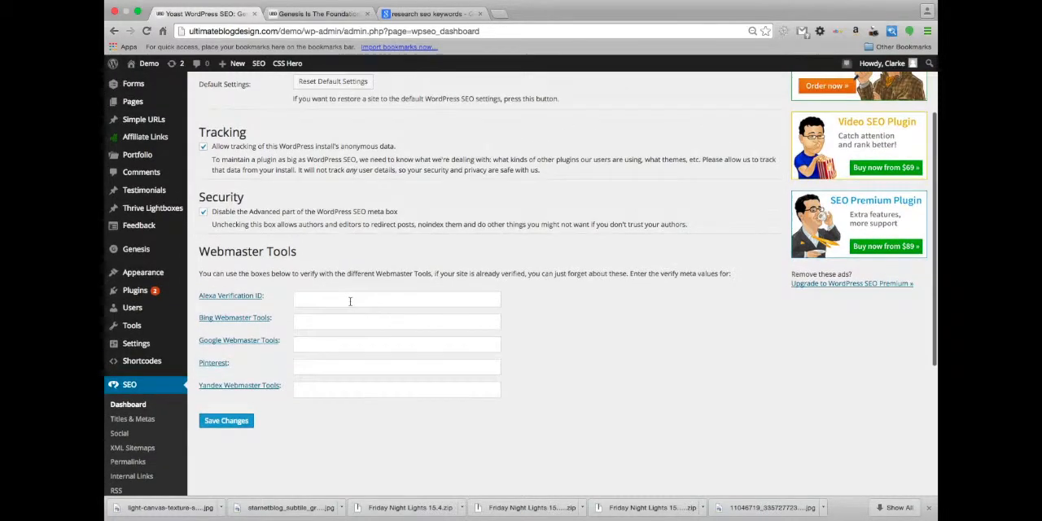
{"action": "scroll", "coordinate": [350, 302], "scroll_direction": "up", "scroll_amount": 4}
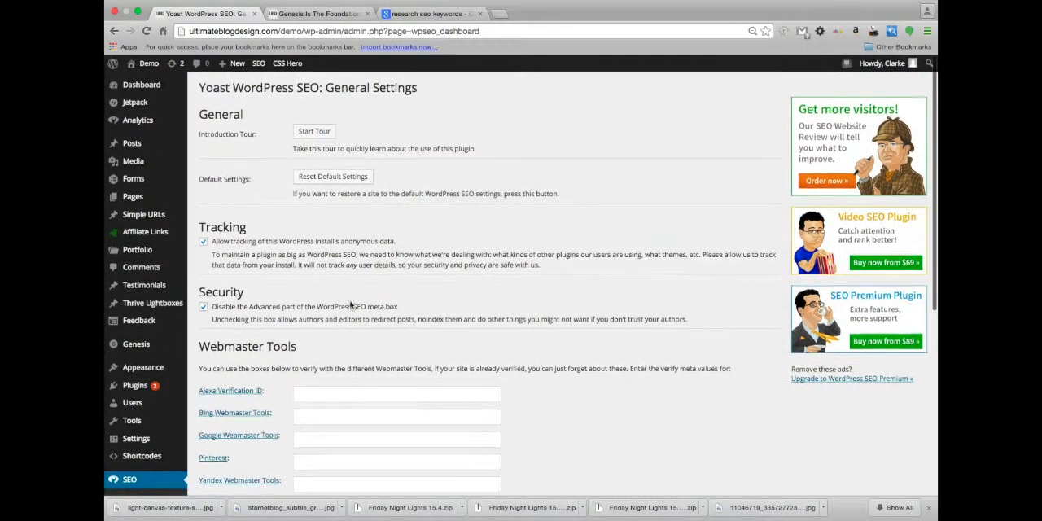
{"action": "scroll", "coordinate": [350, 301], "scroll_direction": "down", "scroll_amount": 6}
{"action": "scroll", "coordinate": [350, 301], "scroll_direction": "down", "scroll_amount": 3}
{"action": "scroll", "coordinate": [350, 302], "scroll_direction": "up", "scroll_amount": 7}
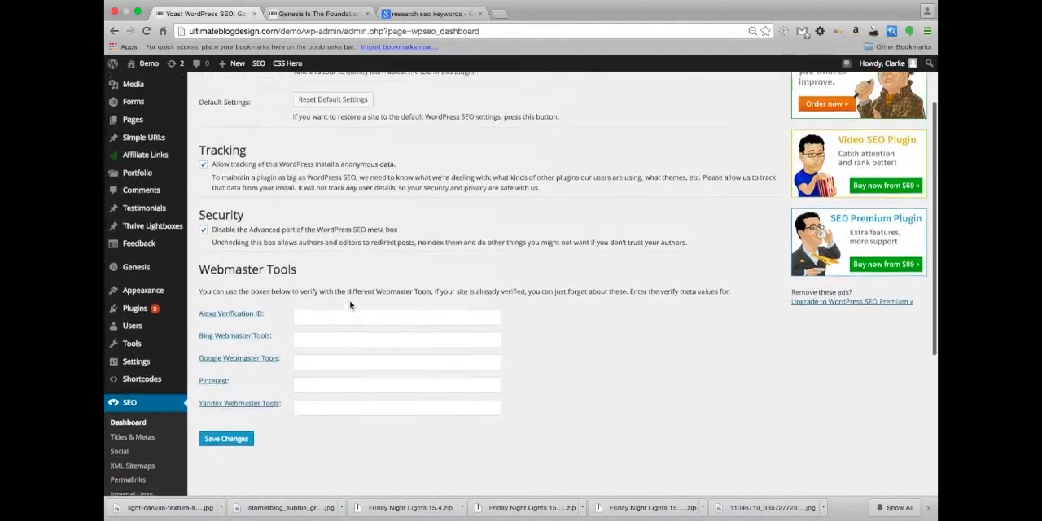
{"action": "scroll", "coordinate": [348, 396], "scroll_direction": "down", "scroll_amount": 6}
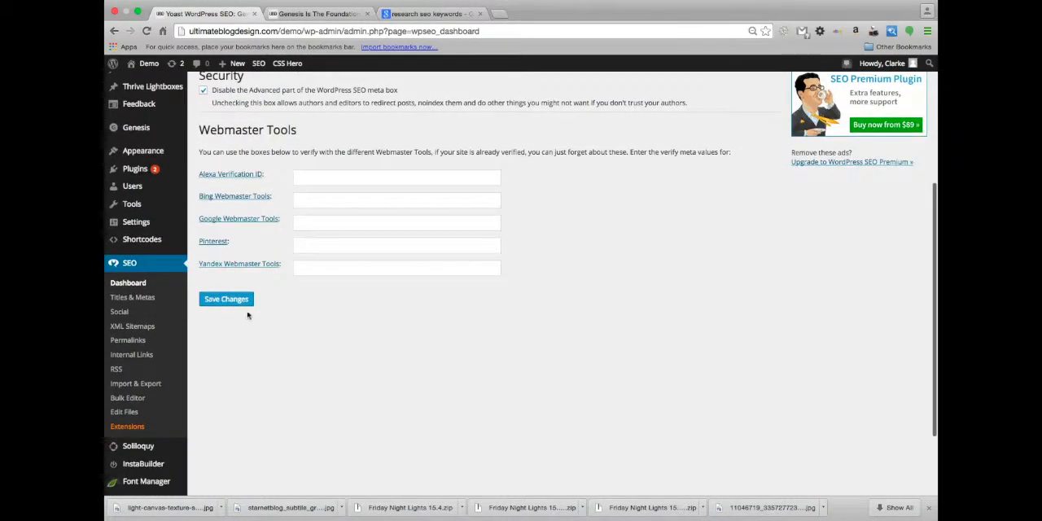
Open the SEO plugin's Social settings and review the Facebook Open Graph, page URL, frontpage and default image options, plus the Twitter options
{"action": "left_click", "coordinate": [118, 312]}
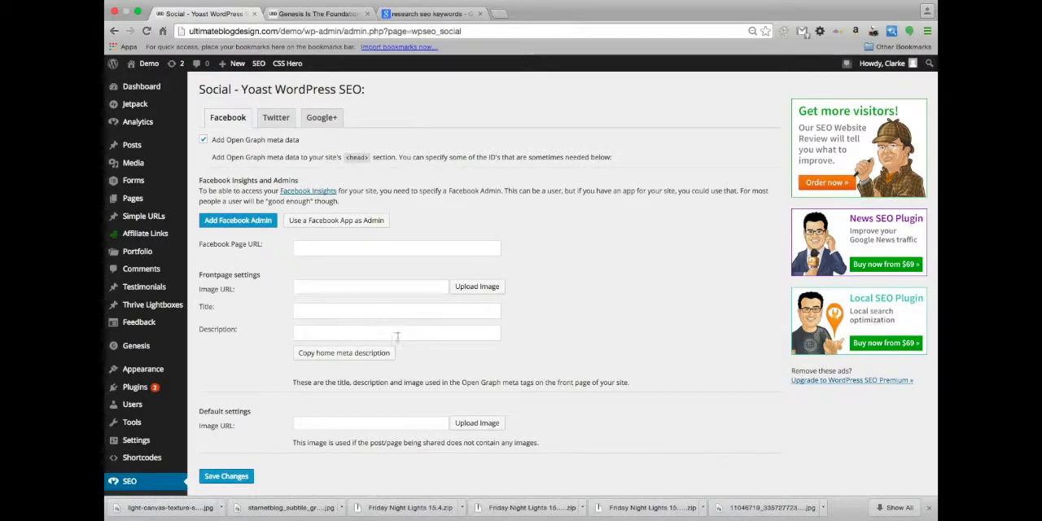
{"action": "scroll", "coordinate": [432, 411], "scroll_direction": "down", "scroll_amount": 1}
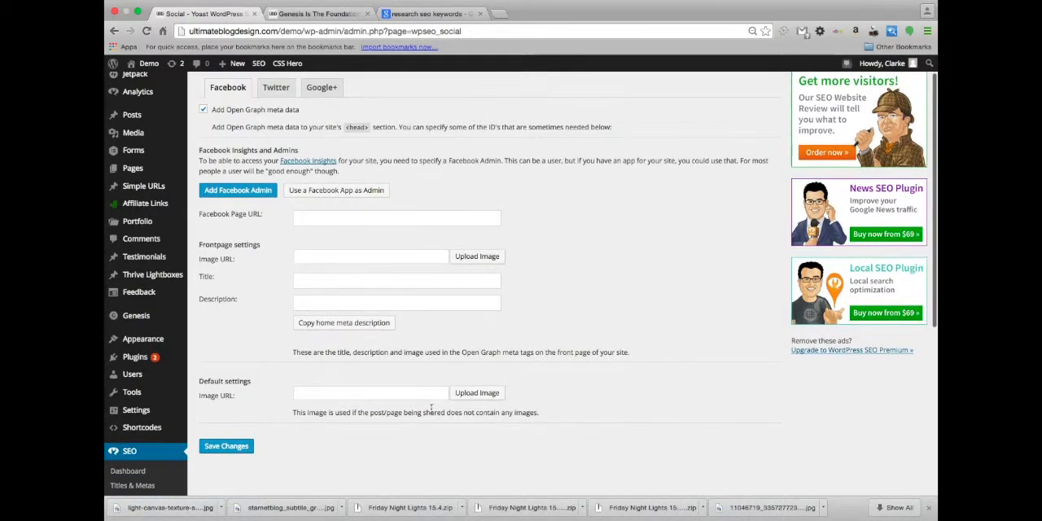
{"action": "scroll", "coordinate": [431, 413], "scroll_direction": "up", "scroll_amount": 1}
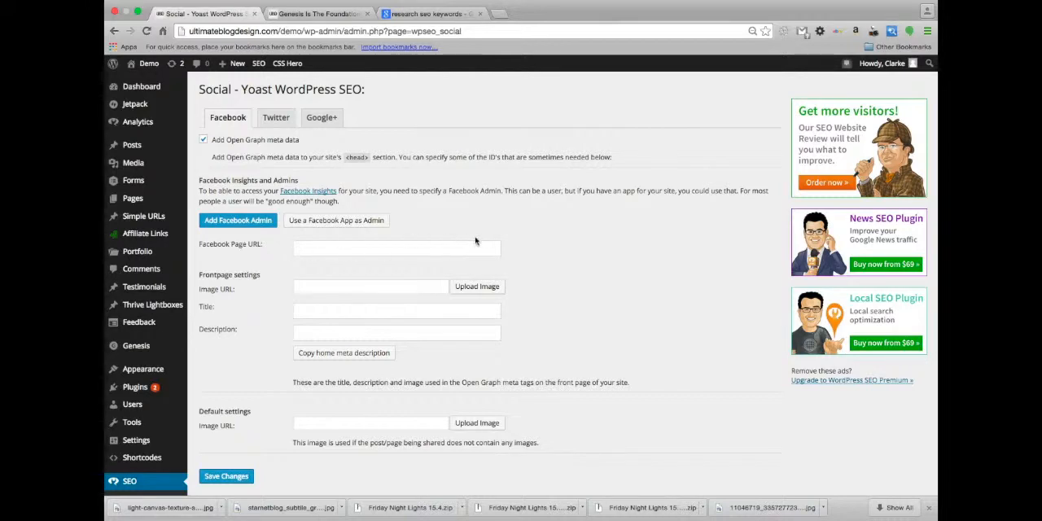
{"action": "scroll", "coordinate": [331, 302], "scroll_direction": "down", "scroll_amount": 1}
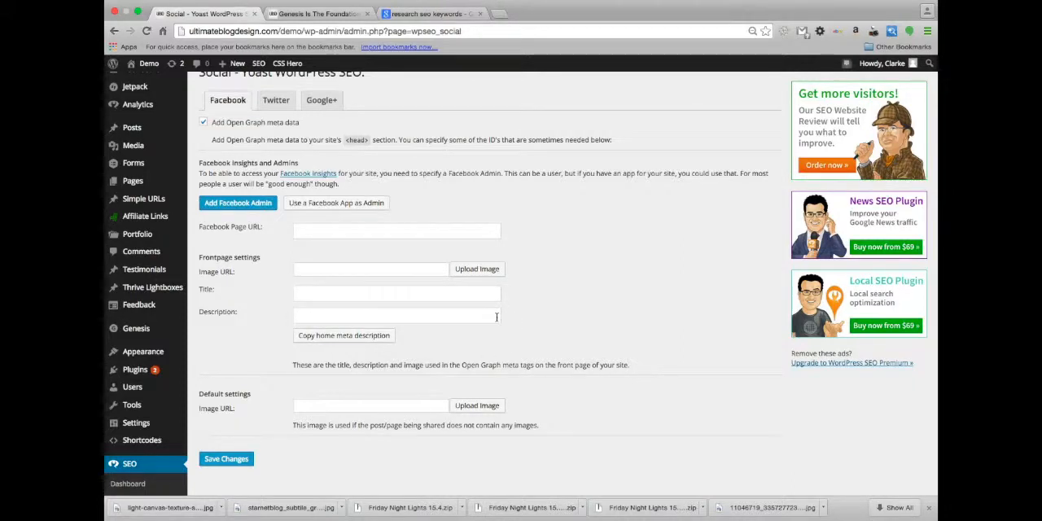
{"action": "scroll", "coordinate": [380, 278], "scroll_direction": "down", "scroll_amount": 1}
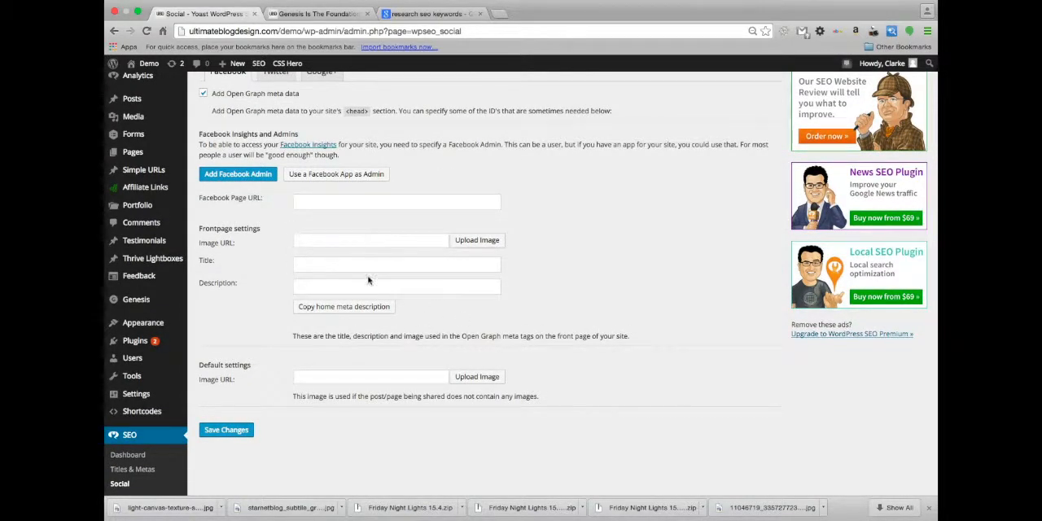
{"action": "scroll", "coordinate": [393, 394], "scroll_direction": "down", "scroll_amount": 2}
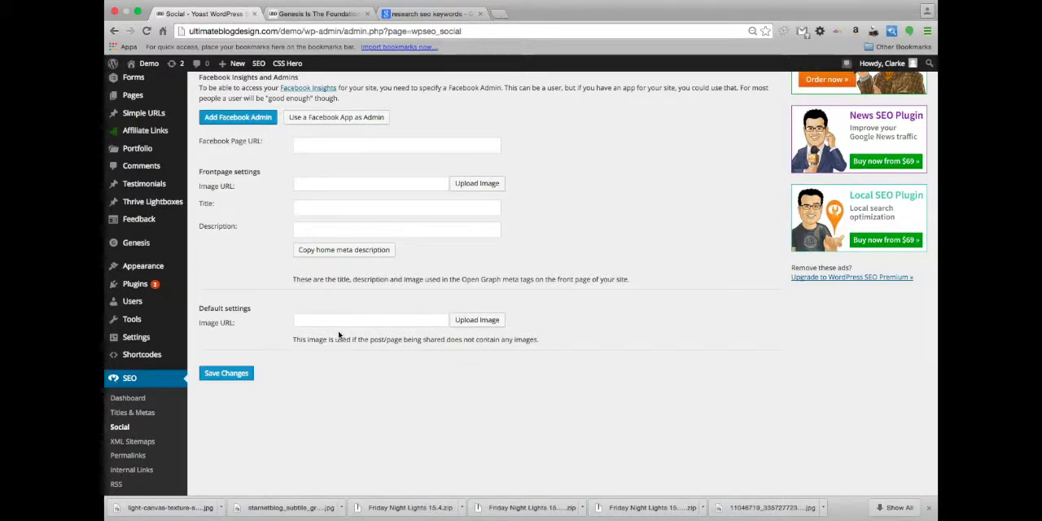
{"action": "scroll", "coordinate": [340, 335], "scroll_direction": "up", "scroll_amount": 1}
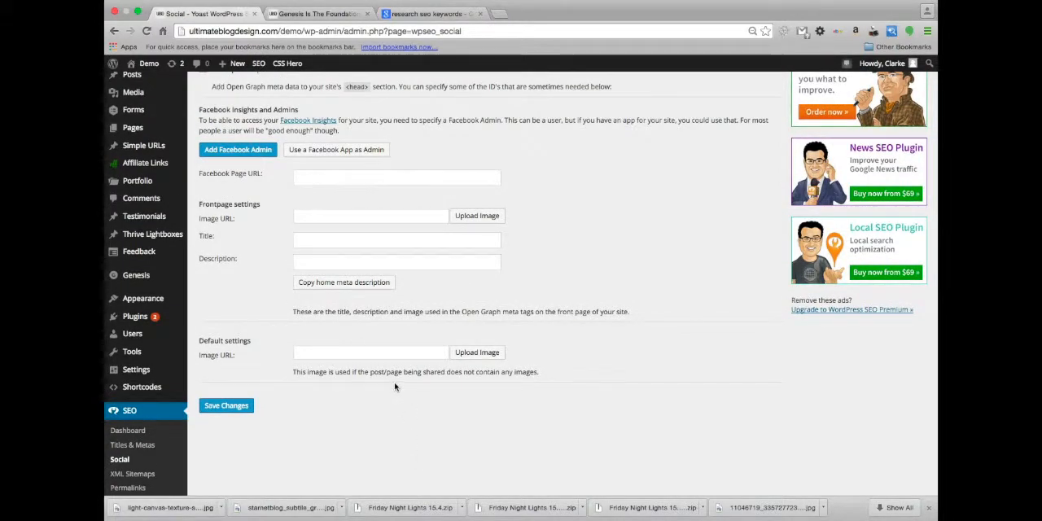
{"action": "scroll", "coordinate": [362, 378], "scroll_direction": "up", "scroll_amount": 2}
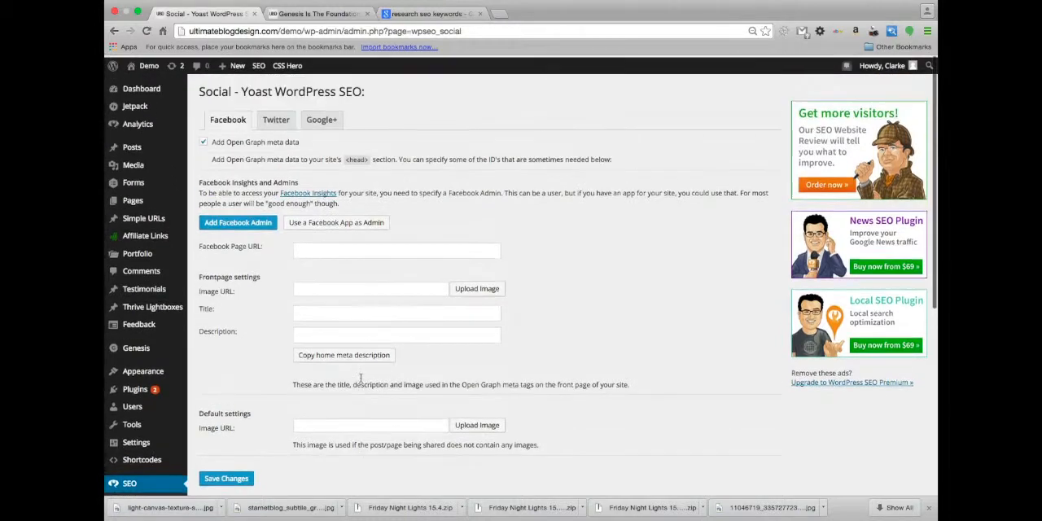
{"action": "scroll", "coordinate": [375, 396], "scroll_direction": "up", "scroll_amount": 1}
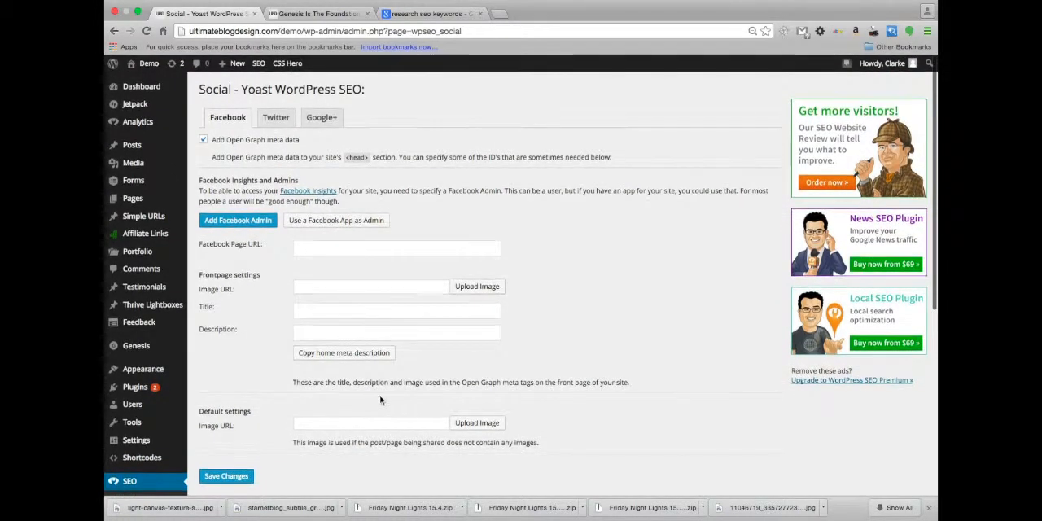
{"action": "left_click", "coordinate": [276, 117]}
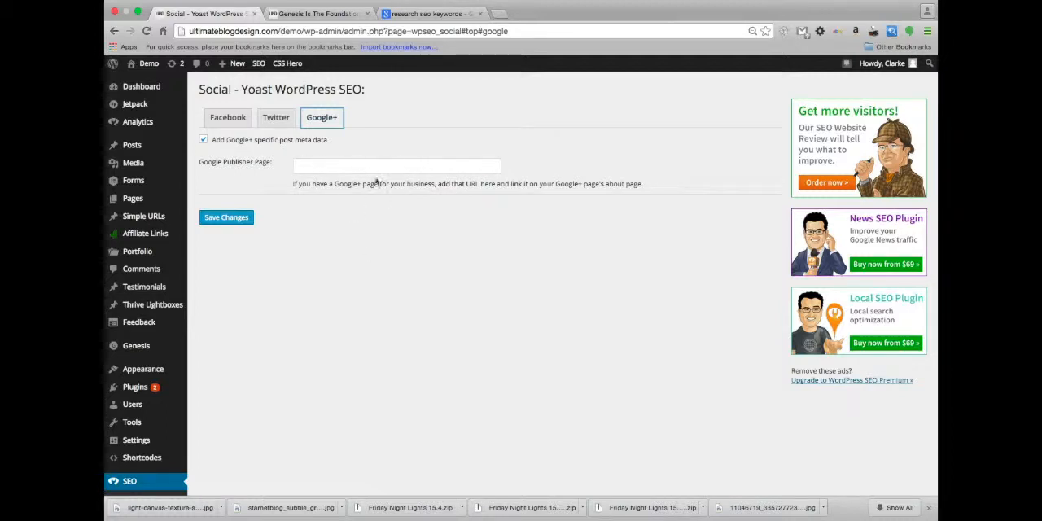
Open the post "Genesis Is The Foundation of any Smart WordPress Design" for editing and go to its WordPress SEO by Yoast section
{"action": "scroll", "coordinate": [314, 366], "scroll_direction": "down", "scroll_amount": 5}
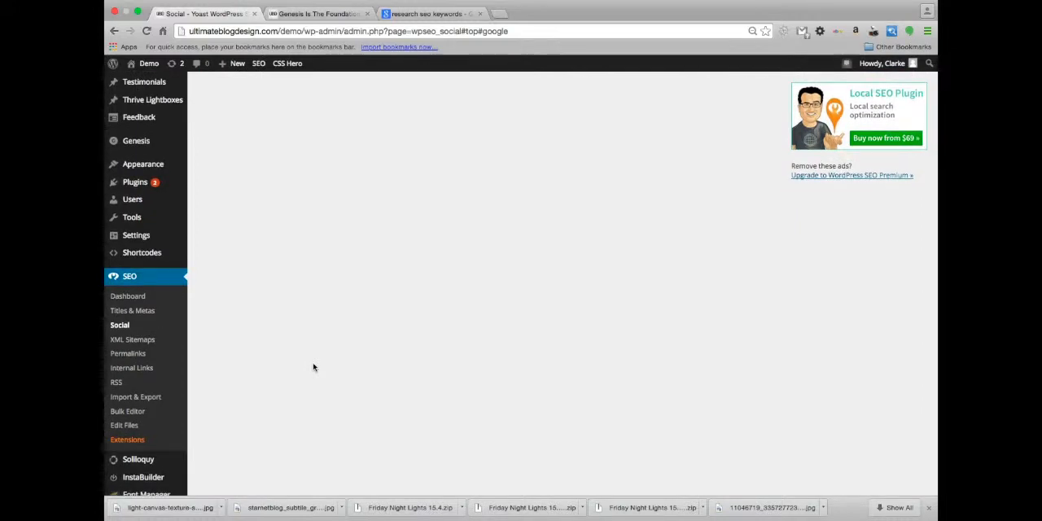
{"action": "scroll", "coordinate": [314, 368], "scroll_direction": "down", "scroll_amount": 2}
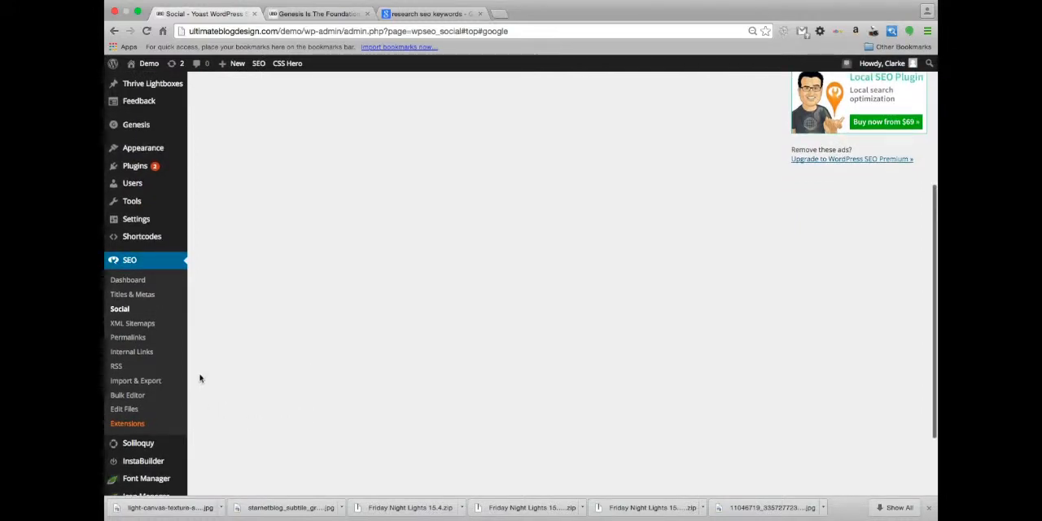
{"action": "scroll", "coordinate": [221, 300], "scroll_direction": "up", "scroll_amount": 5}
{"action": "scroll", "coordinate": [222, 301], "scroll_direction": "up", "scroll_amount": 1}
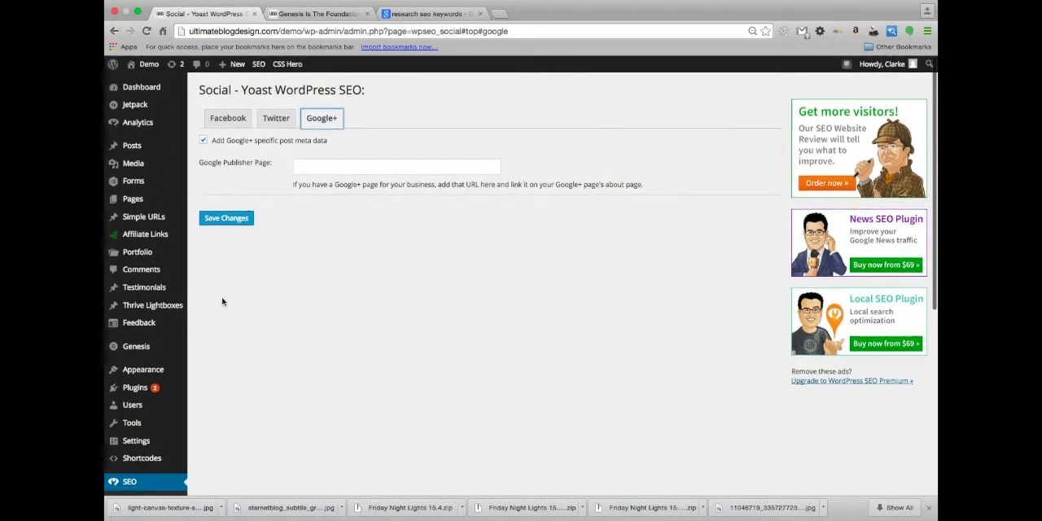
{"action": "left_click", "coordinate": [128, 146]}
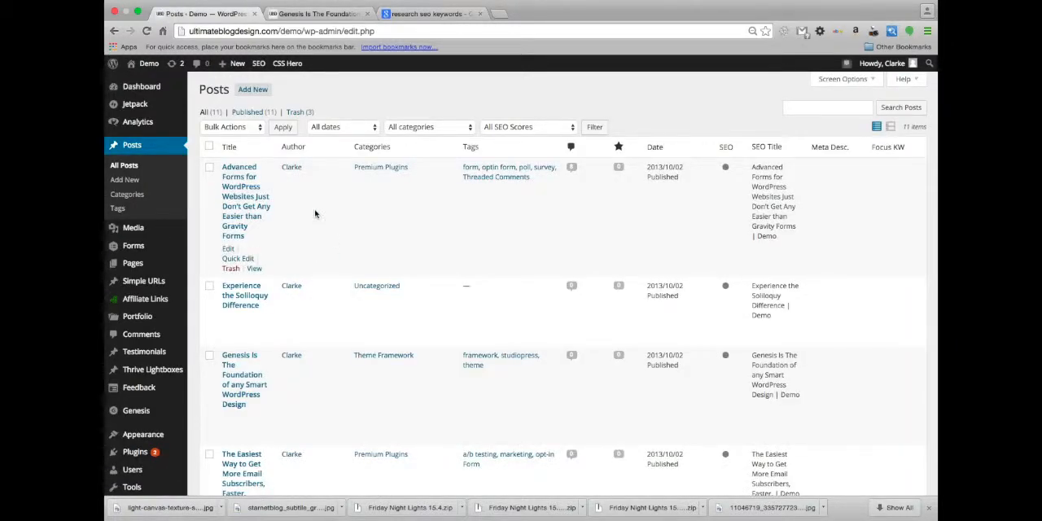
{"action": "scroll", "coordinate": [316, 214], "scroll_direction": "down", "scroll_amount": 2}
{"action": "left_click", "coordinate": [243, 306]}
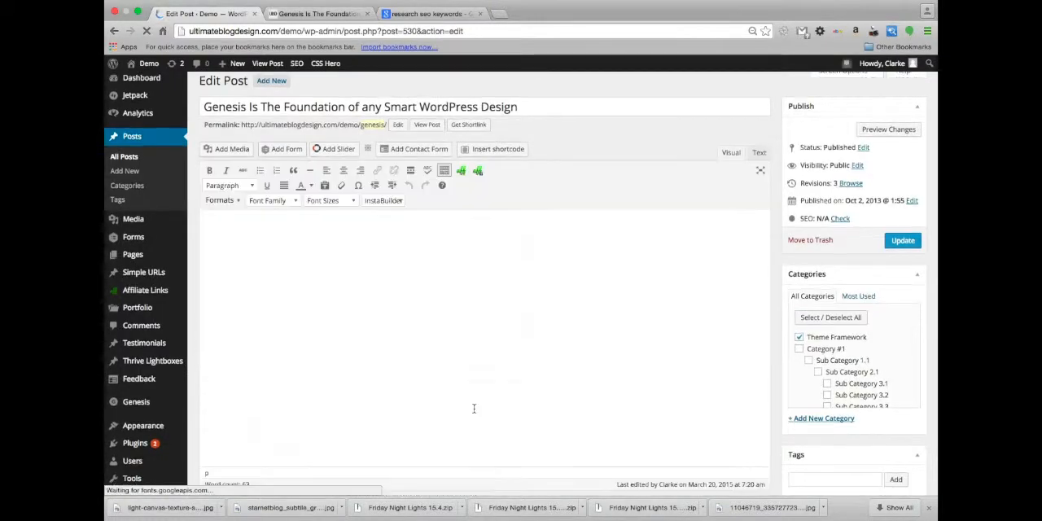
{"action": "scroll", "coordinate": [506, 400], "scroll_direction": "down", "scroll_amount": 5}
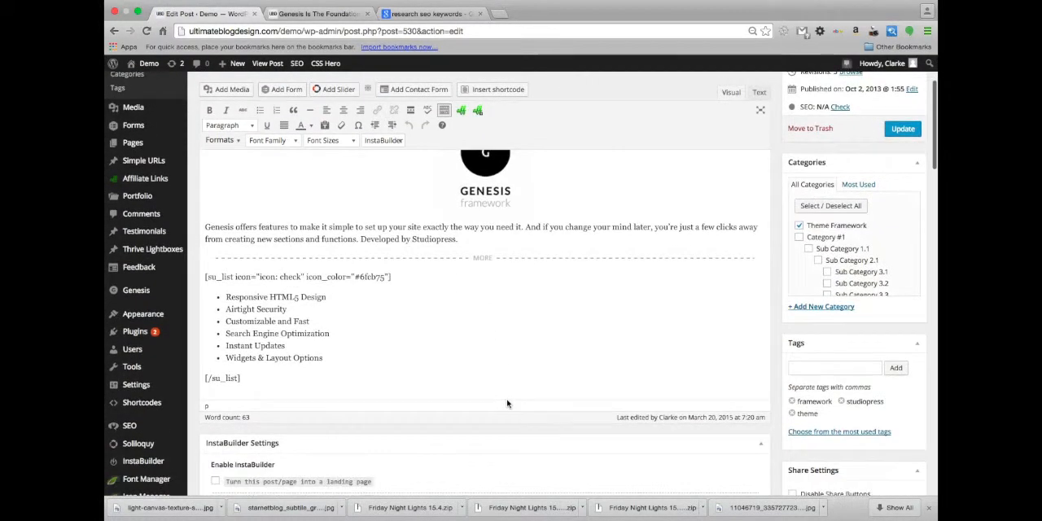
{"action": "scroll", "coordinate": [507, 400], "scroll_direction": "down", "scroll_amount": 15}
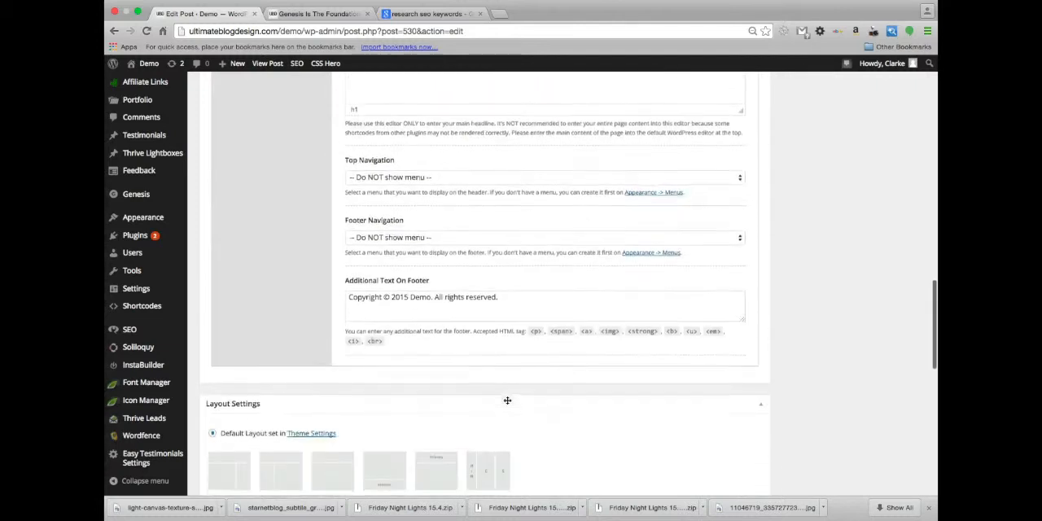
{"action": "scroll", "coordinate": [507, 402], "scroll_direction": "down", "scroll_amount": 6}
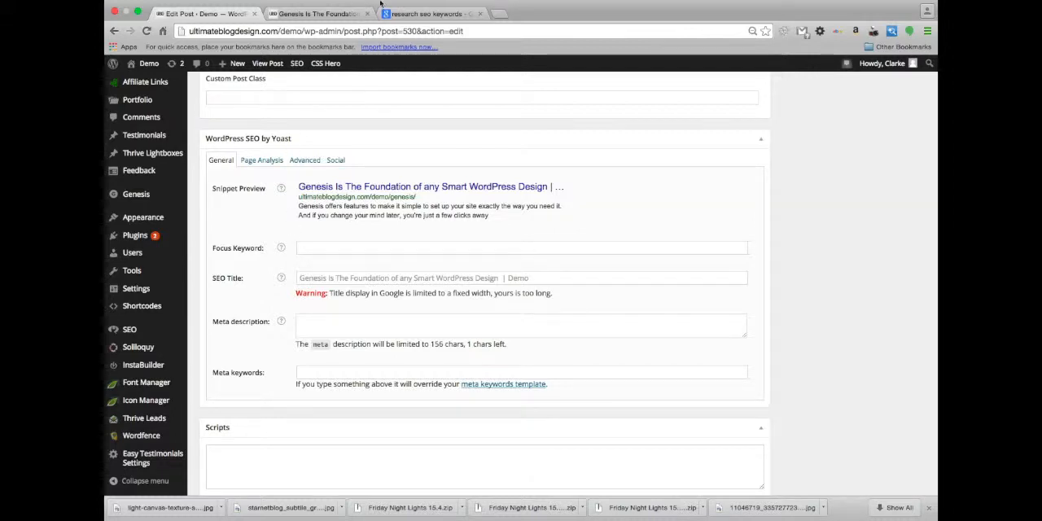
Look over the Google results for "research seo keywords" and return to the post being edited
{"action": "mouse_move", "coordinate": [439, 35]}
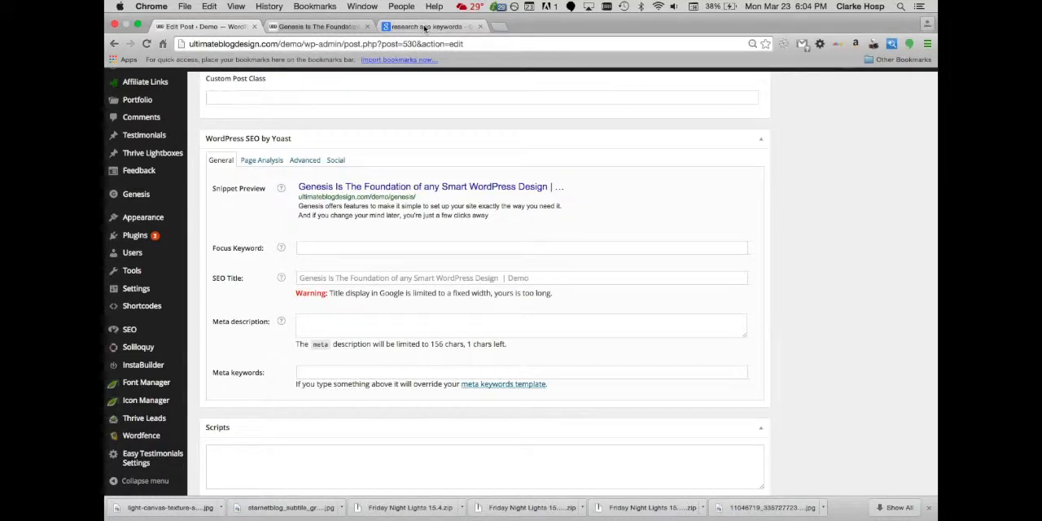
{"action": "left_click", "coordinate": [424, 26]}
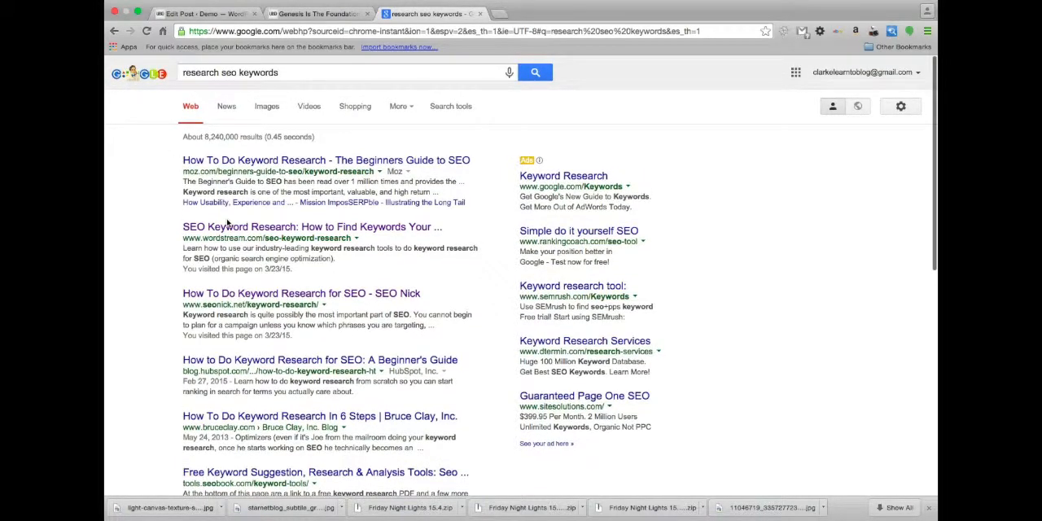
{"action": "scroll", "coordinate": [228, 221], "scroll_direction": "down", "scroll_amount": 2}
{"action": "scroll", "coordinate": [236, 326], "scroll_direction": "up", "scroll_amount": 2}
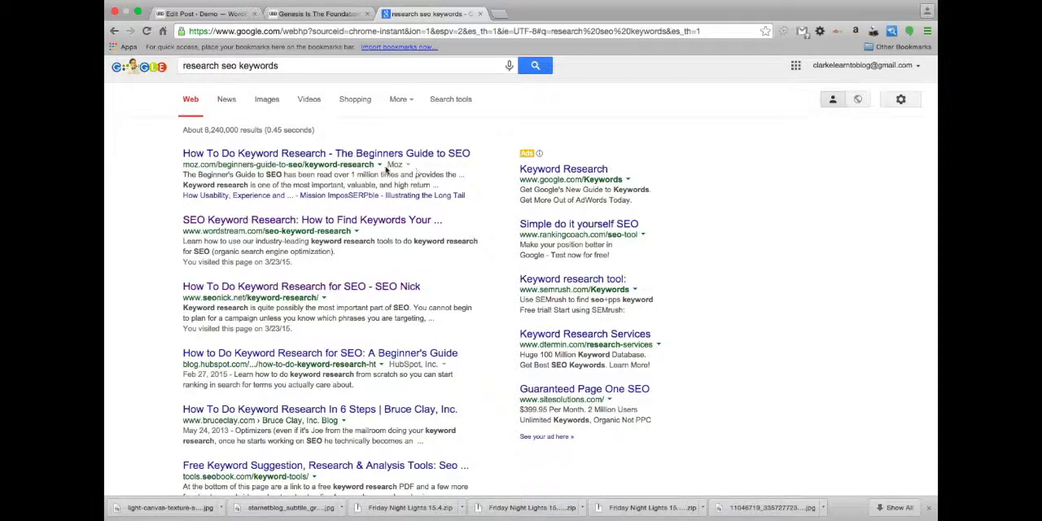
{"action": "left_click", "coordinate": [217, 16]}
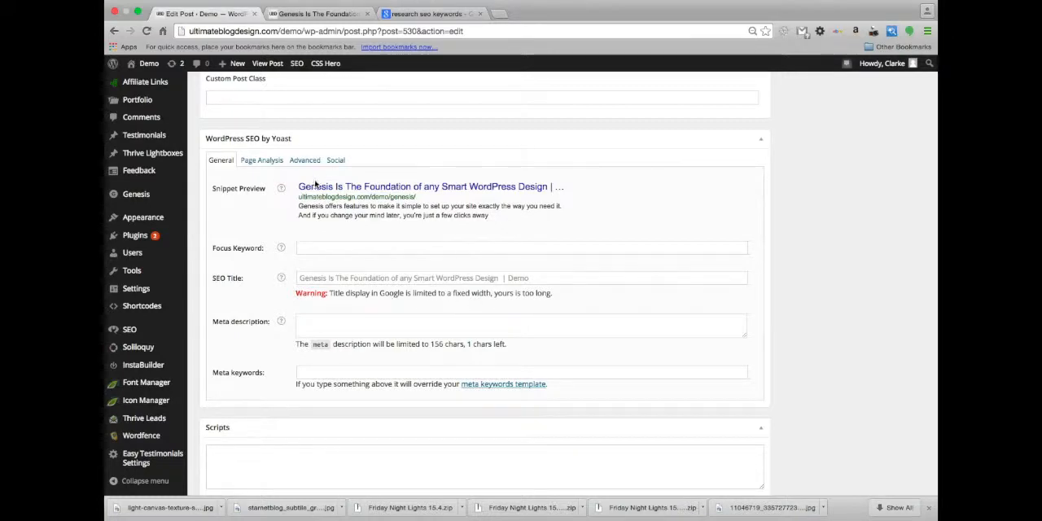
Copy "Genesis Is The Foundation of any Smart WordPress Design" from the snippet preview into the post's SEO title
{"action": "left_click", "coordinate": [326, 280]}
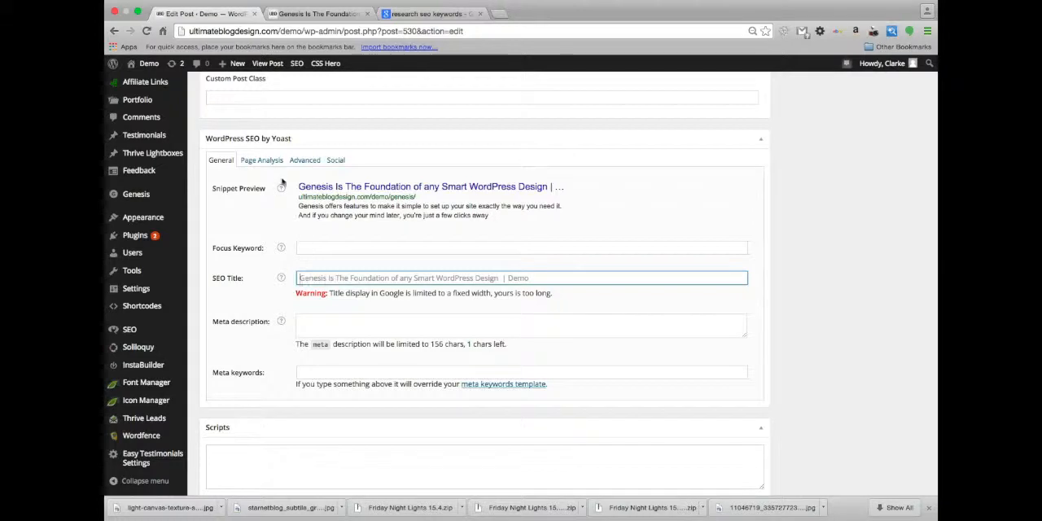
{"action": "left_click_drag", "start_coordinate": [295, 191], "coordinate": [548, 190]}
{"action": "key", "text": "super+c"}
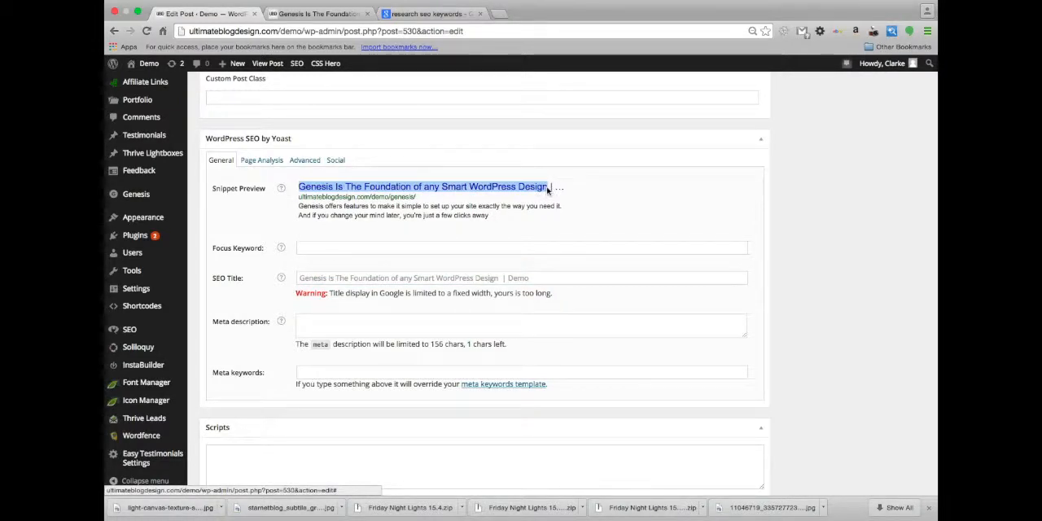
{"action": "left_click", "coordinate": [385, 248]}
{"action": "left_click", "coordinate": [381, 278]}
{"action": "key", "text": "super+v"}
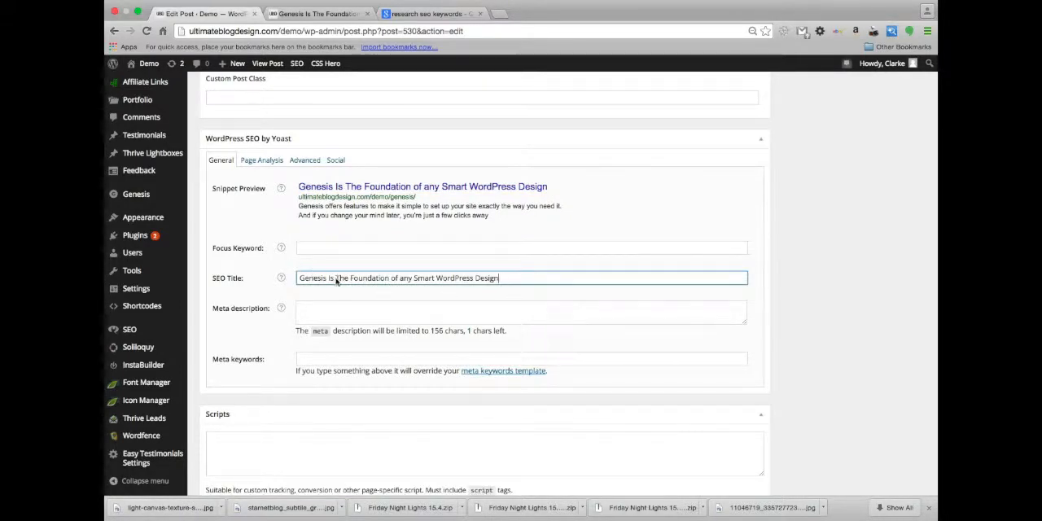
Shorten the post's SEO title to "The Foundation of a Smart WordPress Design"
{"action": "left_click_drag", "start_coordinate": [335, 280], "coordinate": [272, 277]}
{"action": "key", "text": "BackSpace"}
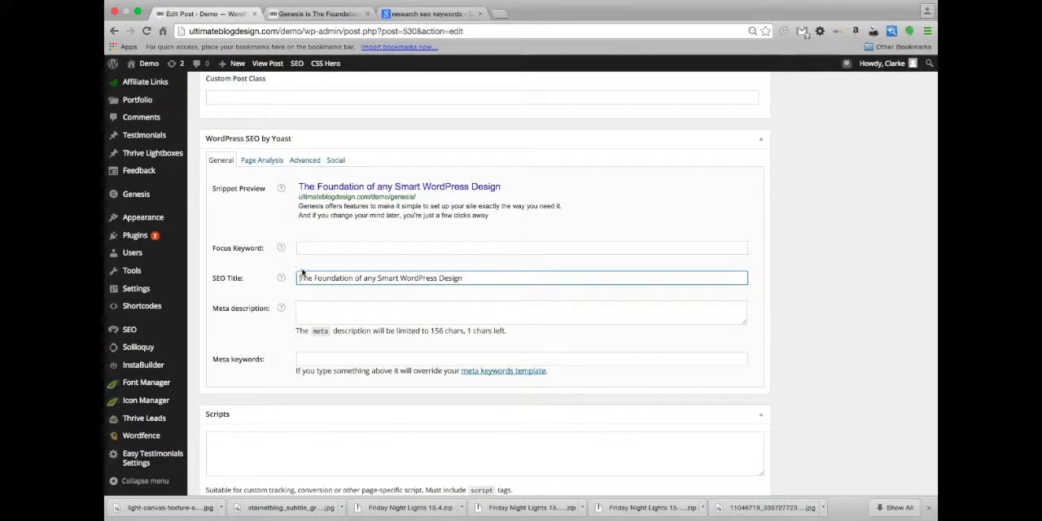
{"action": "left_click", "coordinate": [375, 280]}
{"action": "key", "text": "BackSpace"}
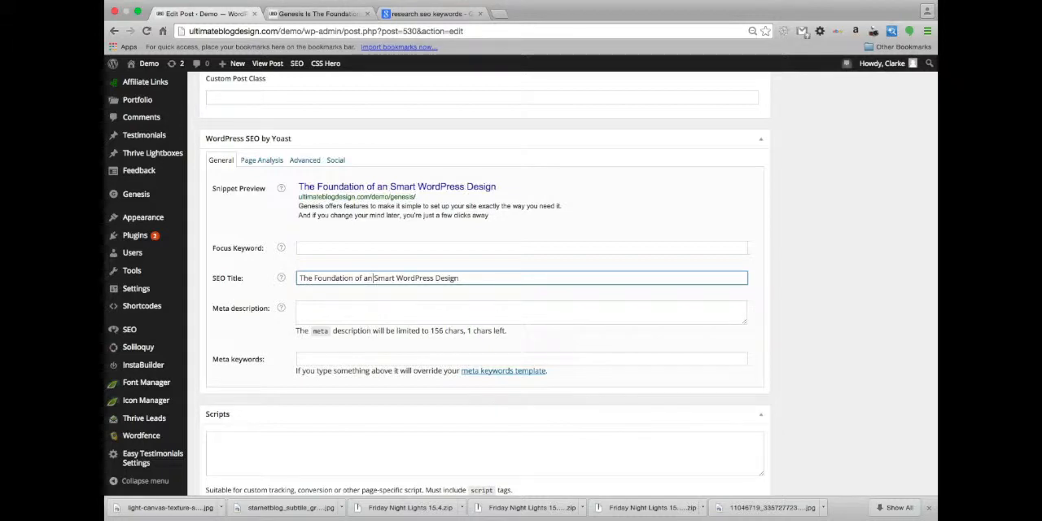
{"action": "key", "text": "BackSpace"}
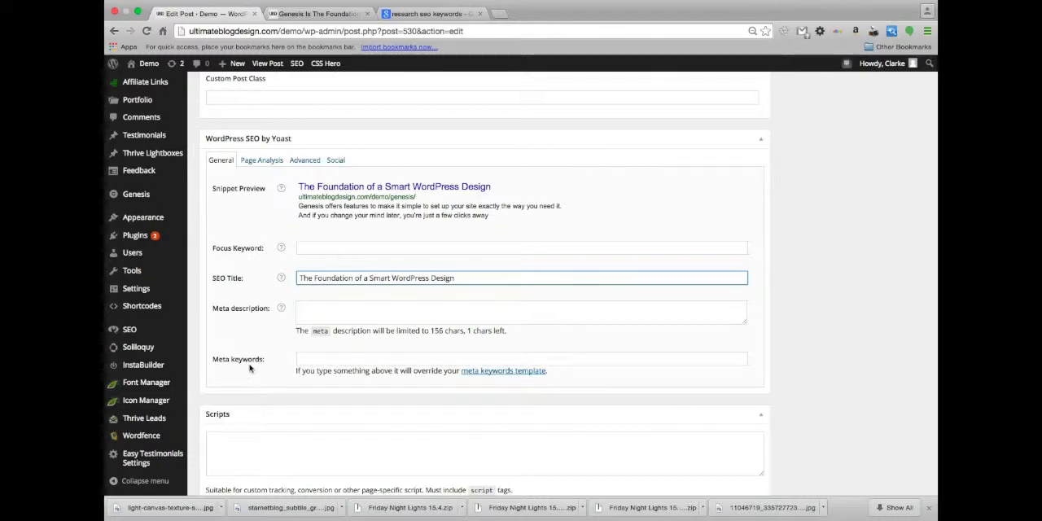
Try the placeholder text "sdsdsdsdsds" as the post's meta description, and clear it again
{"action": "left_click", "coordinate": [432, 319]}
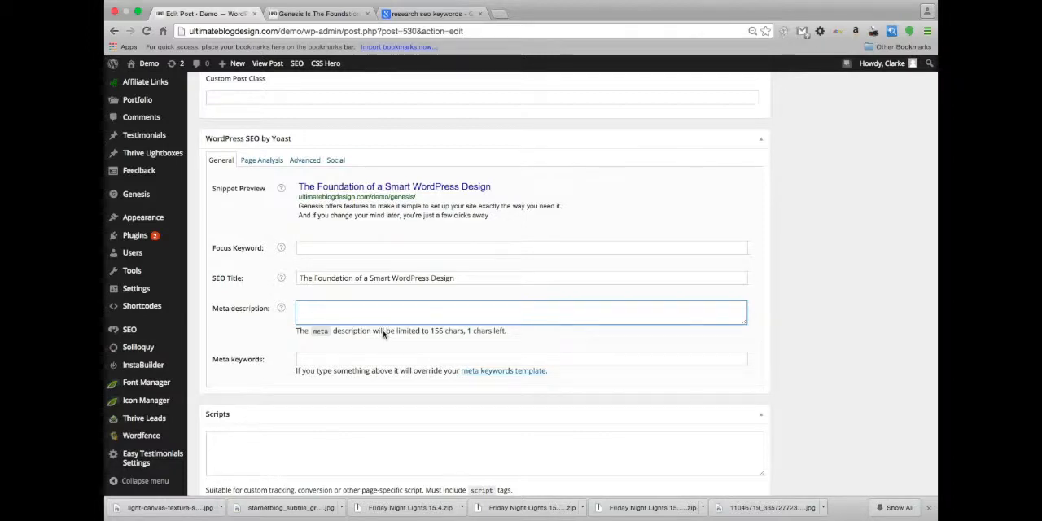
{"action": "type", "text": "sdsdsdsdsds"}
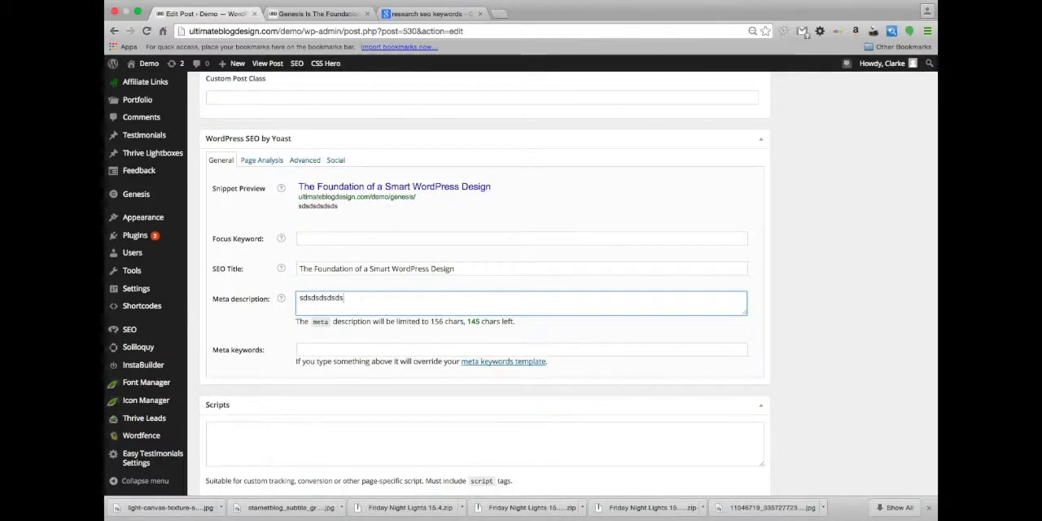
{"action": "type", "text": "s"}
{"action": "key", "text": "BackSpace"}
{"action": "key", "text": "BackSpace"}
{"action": "key", "text": "BackSpace"}
{"action": "key", "text": "BackSpace"}
{"action": "key", "text": "BackSpace"}
{"action": "key", "text": "BackSpace"}
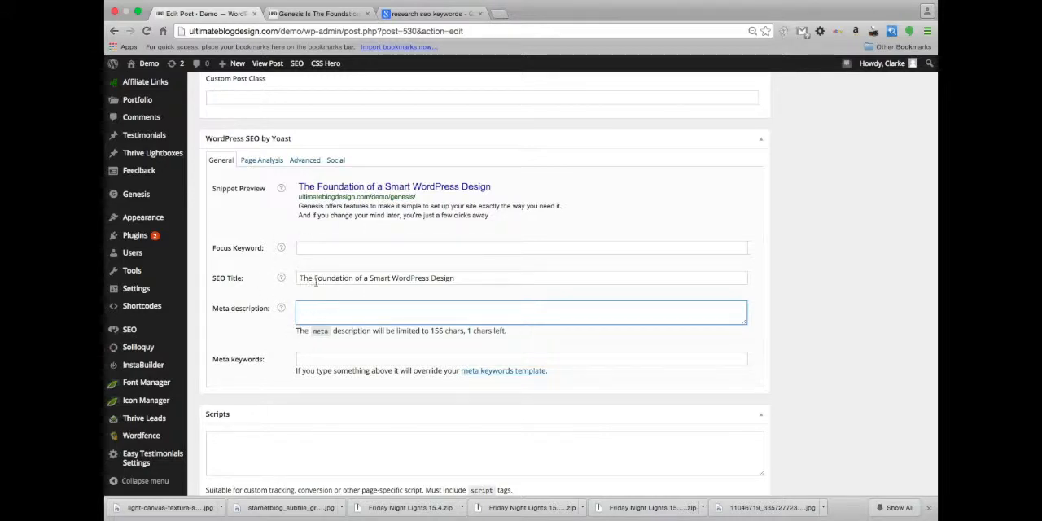
Examine the post's body content and the Yoast meta description and meta keywords fields
{"action": "scroll", "coordinate": [318, 320], "scroll_direction": "down", "scroll_amount": 1}
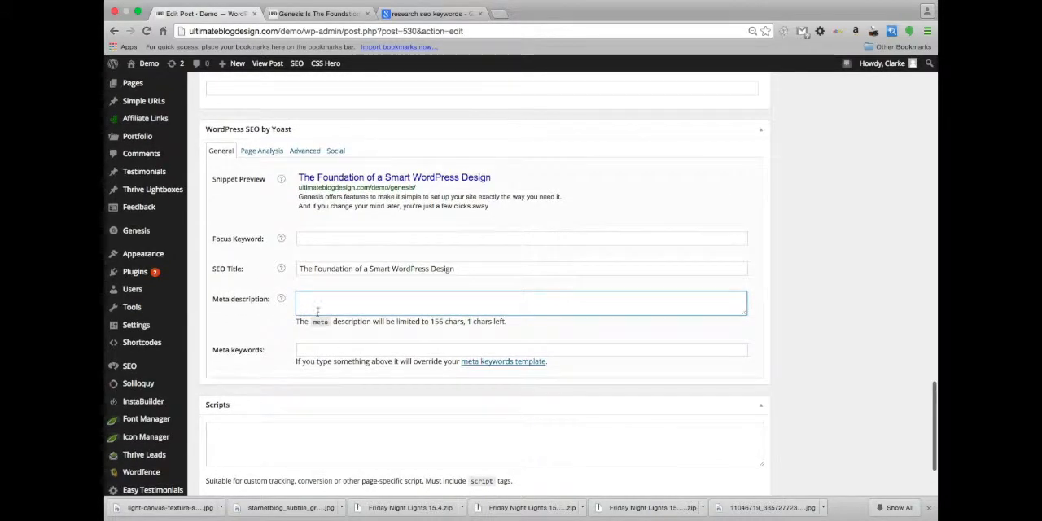
{"action": "scroll", "coordinate": [334, 375], "scroll_direction": "down", "scroll_amount": 3}
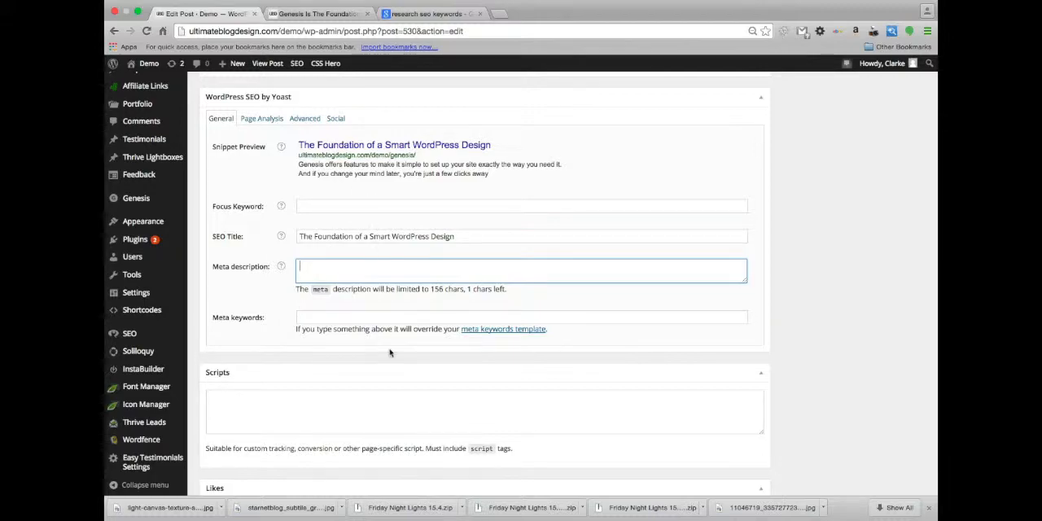
{"action": "scroll", "coordinate": [389, 350], "scroll_direction": "down", "scroll_amount": 2}
{"action": "scroll", "coordinate": [389, 350], "scroll_direction": "up", "scroll_amount": 15}
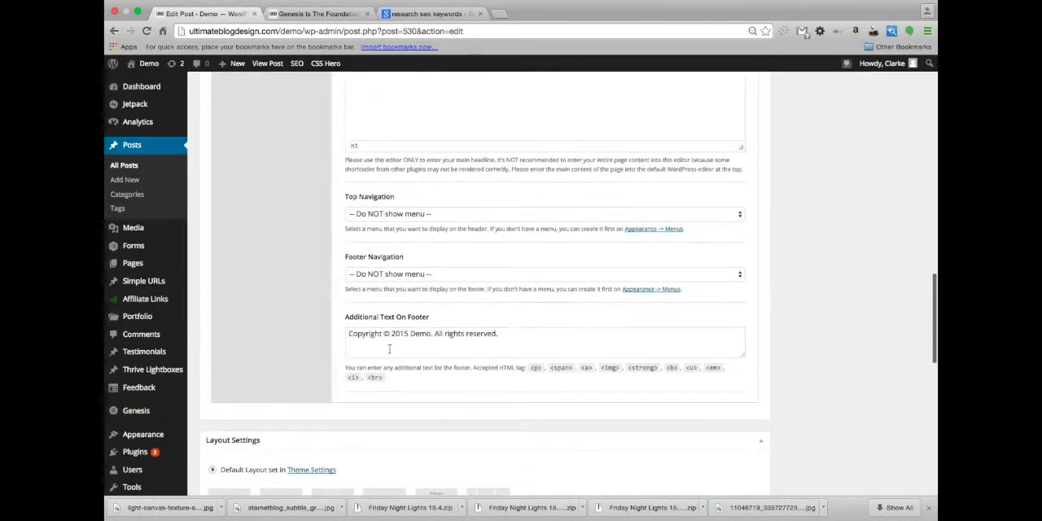
{"action": "scroll", "coordinate": [583, 448], "scroll_direction": "down", "scroll_amount": 10}
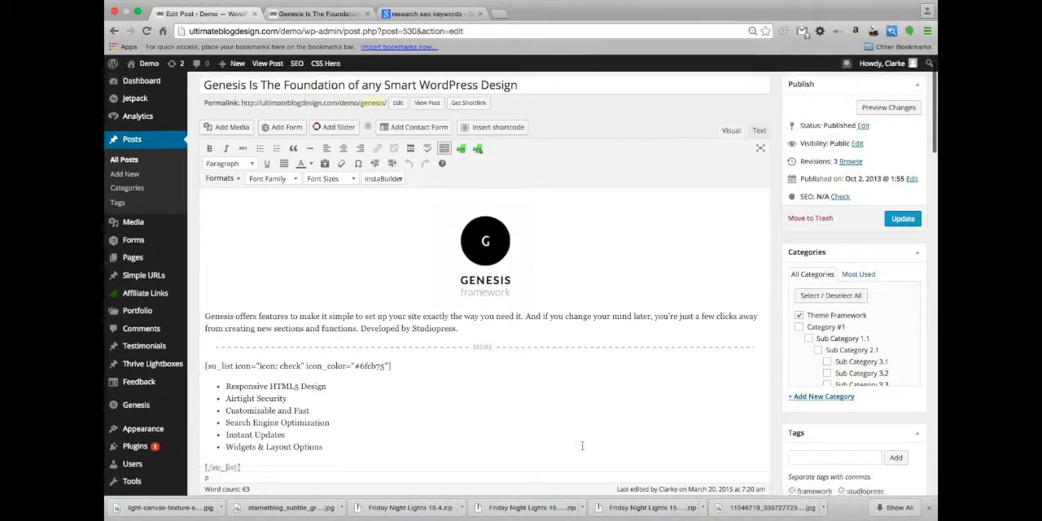
{"action": "scroll", "coordinate": [583, 450], "scroll_direction": "down", "scroll_amount": 8}
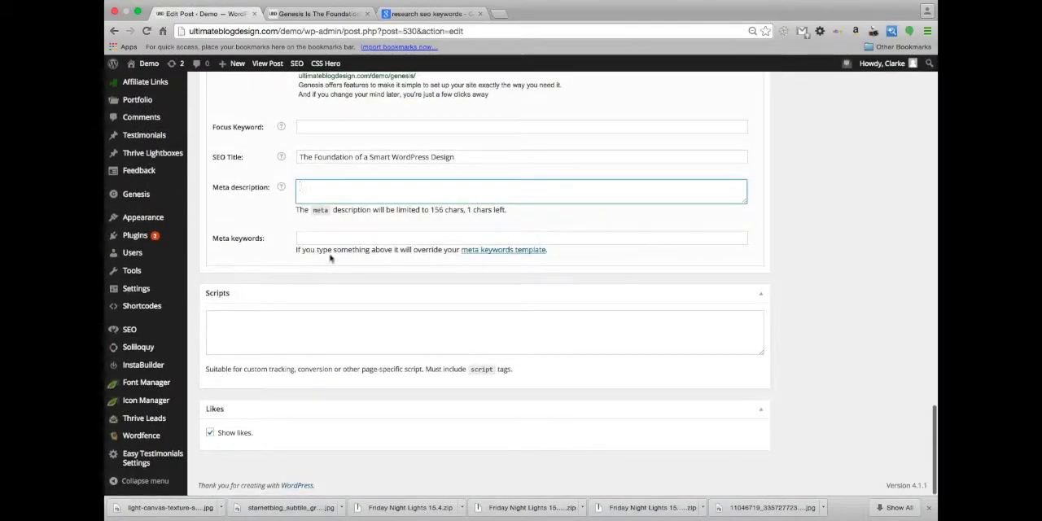
{"action": "scroll", "coordinate": [326, 255], "scroll_direction": "up", "scroll_amount": 3}
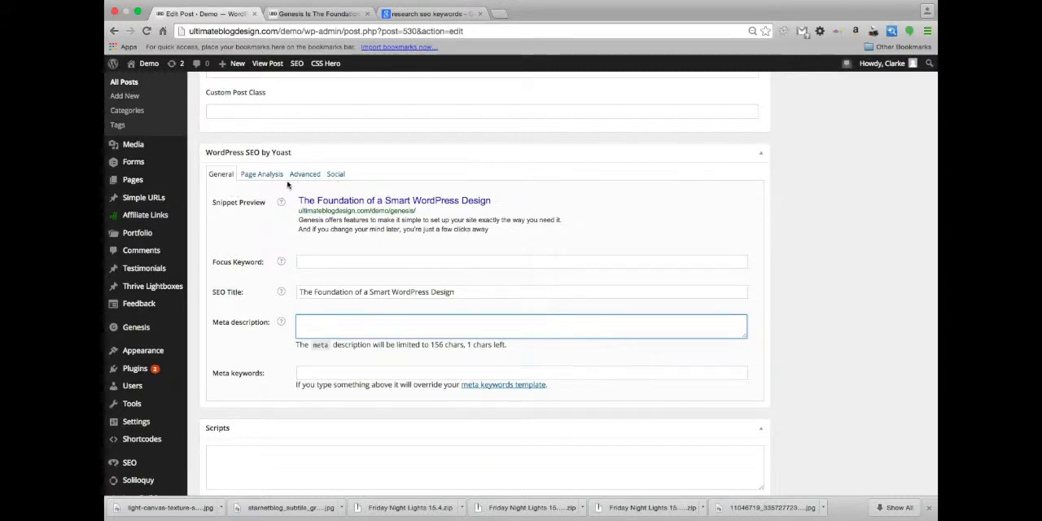
Open the post's Yoast Social settings and review the title, description and image fields for Facebook, Twitter and Google+
{"action": "left_click", "coordinate": [336, 175]}
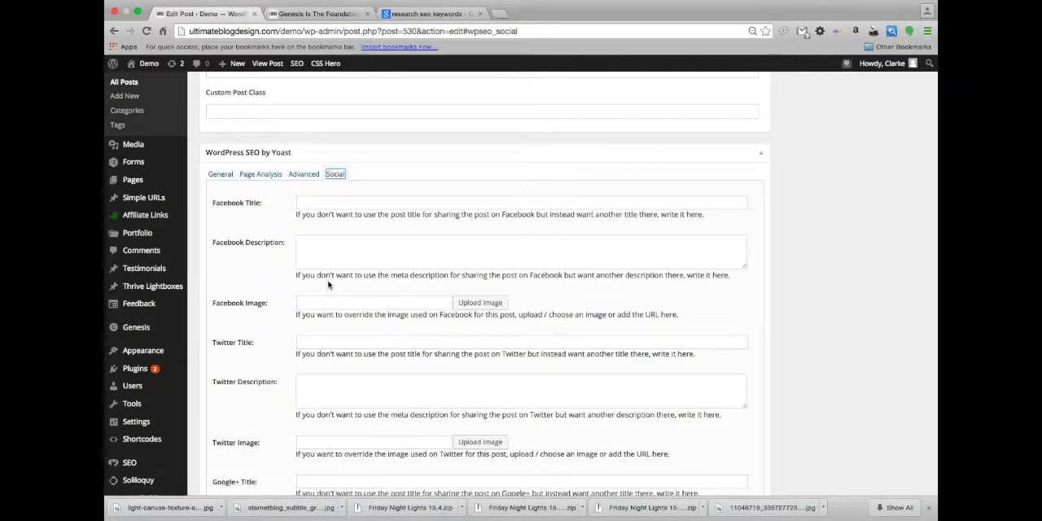
{"action": "scroll", "coordinate": [328, 284], "scroll_direction": "down", "scroll_amount": 1}
{"action": "scroll", "coordinate": [328, 285], "scroll_direction": "up", "scroll_amount": 1}
{"action": "scroll", "coordinate": [328, 284], "scroll_direction": "down", "scroll_amount": 1}
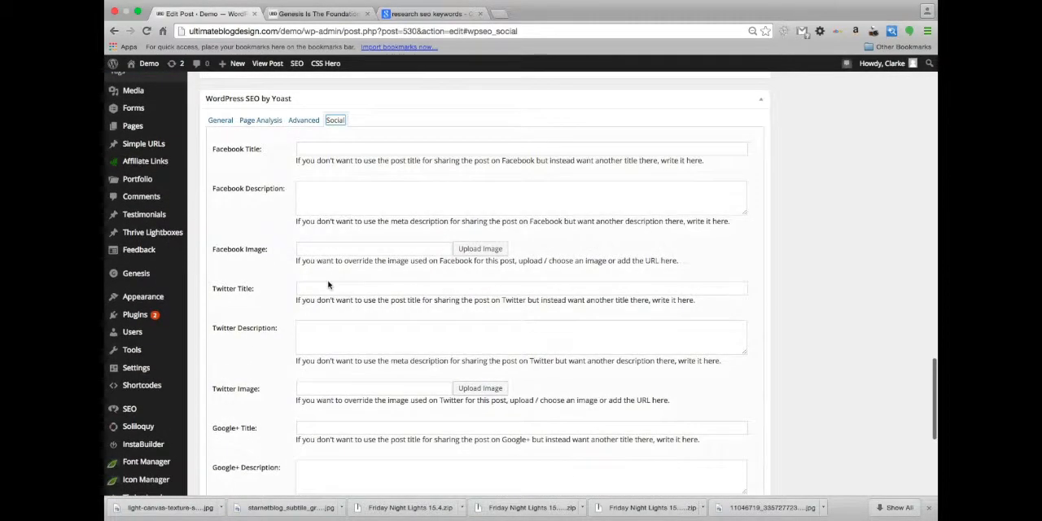
{"action": "scroll", "coordinate": [329, 284], "scroll_direction": "down", "scroll_amount": 1}
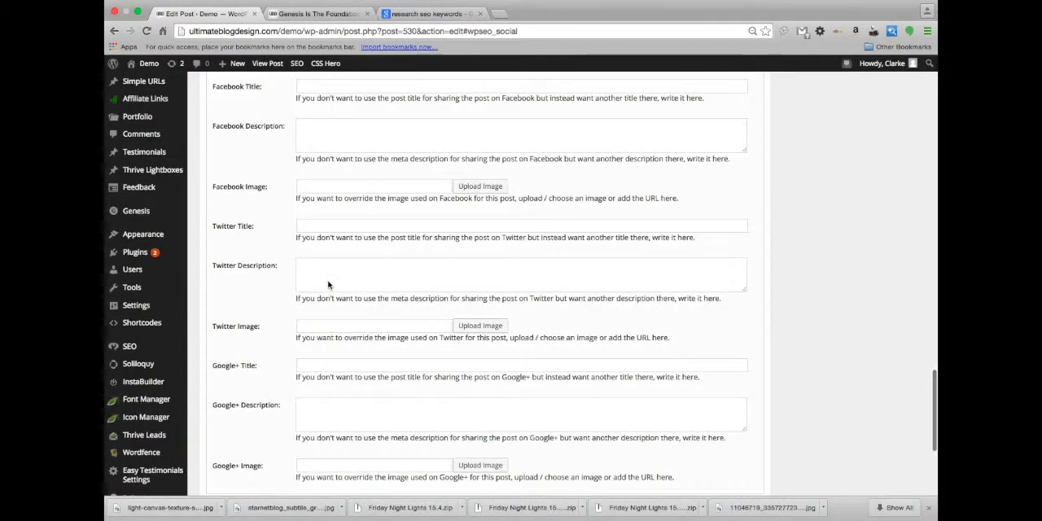
{"action": "scroll", "coordinate": [328, 284], "scroll_direction": "up", "scroll_amount": 1}
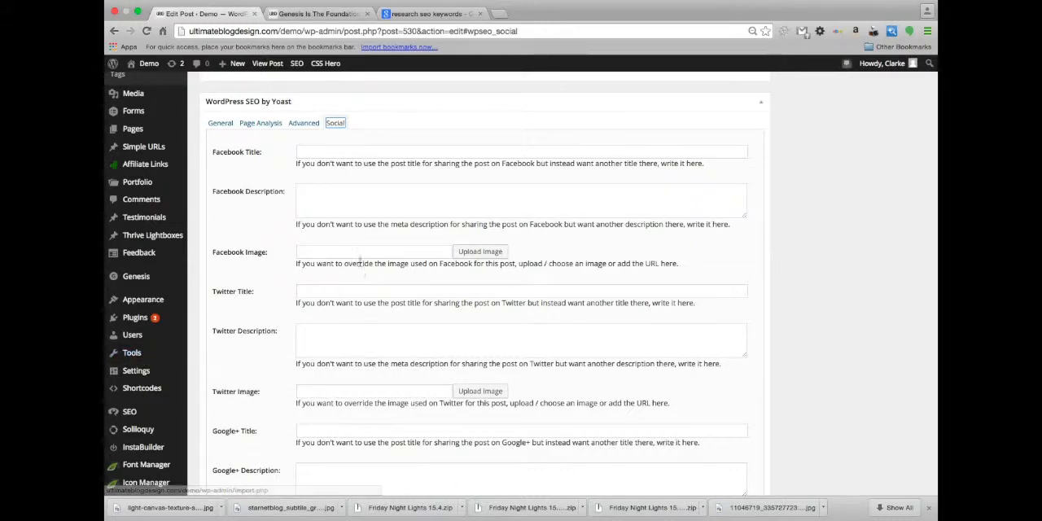
{"action": "scroll", "coordinate": [359, 254], "scroll_direction": "up", "scroll_amount": 1}
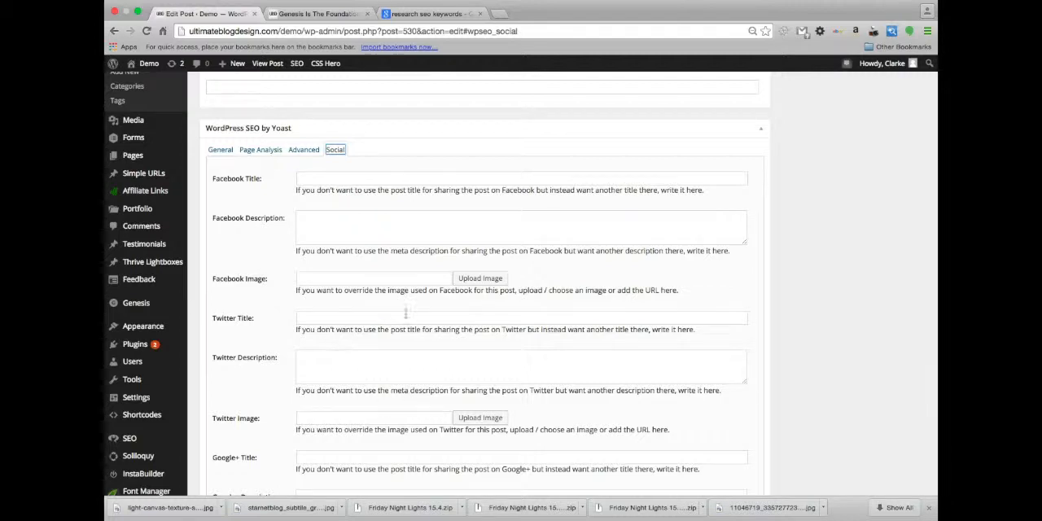
{"action": "scroll", "coordinate": [417, 289], "scroll_direction": "up", "scroll_amount": 1}
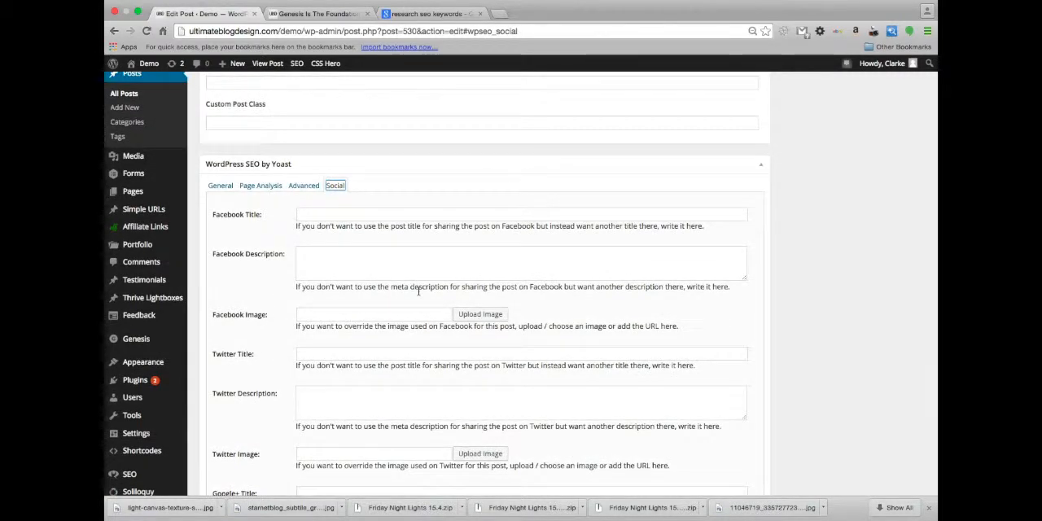
{"action": "scroll", "coordinate": [329, 303], "scroll_direction": "down", "scroll_amount": 2}
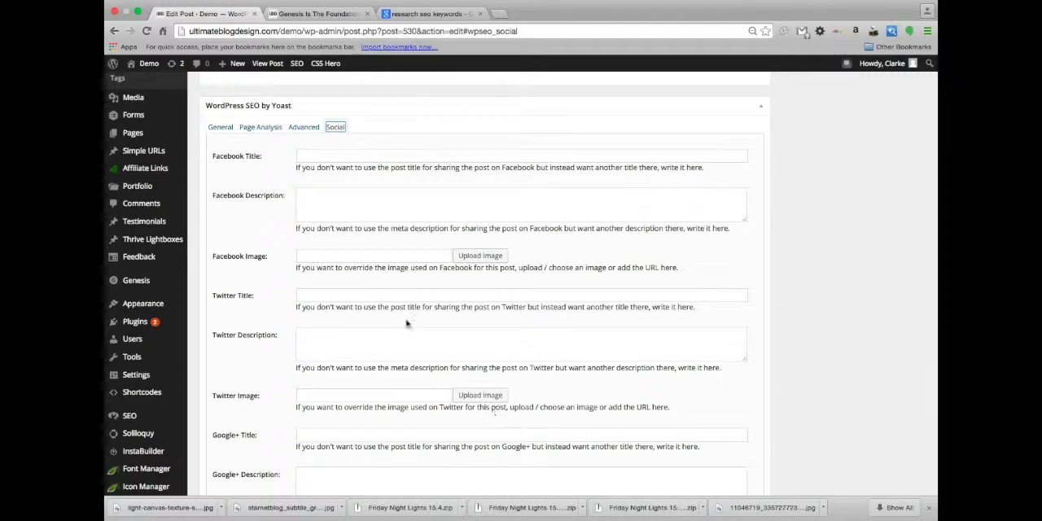
{"action": "scroll", "coordinate": [407, 323], "scroll_direction": "up", "scroll_amount": 2}
{"action": "scroll", "coordinate": [407, 322], "scroll_direction": "down", "scroll_amount": 4}
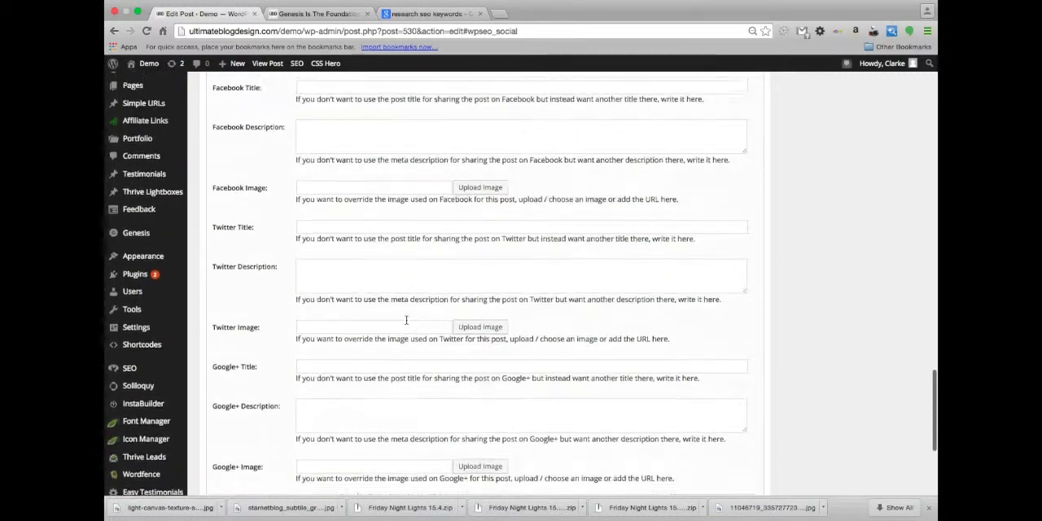
Read through the help texts of the Facebook, Twitter and Google+ sharing override fields in the post's Yoast settings
{"action": "scroll", "coordinate": [407, 320], "scroll_direction": "up", "scroll_amount": 1}
{"action": "scroll", "coordinate": [406, 321], "scroll_direction": "down", "scroll_amount": 1}
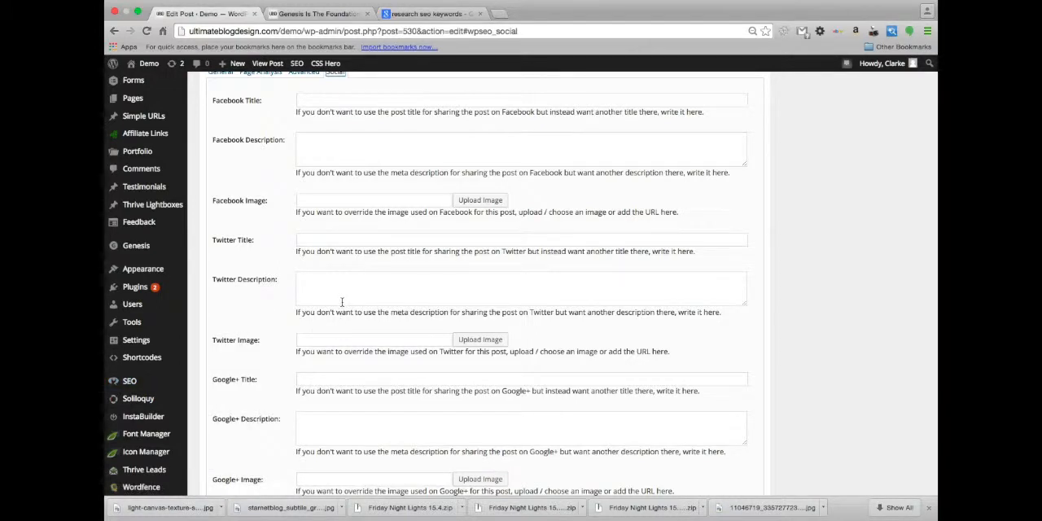
{"action": "scroll", "coordinate": [367, 308], "scroll_direction": "up", "scroll_amount": 1}
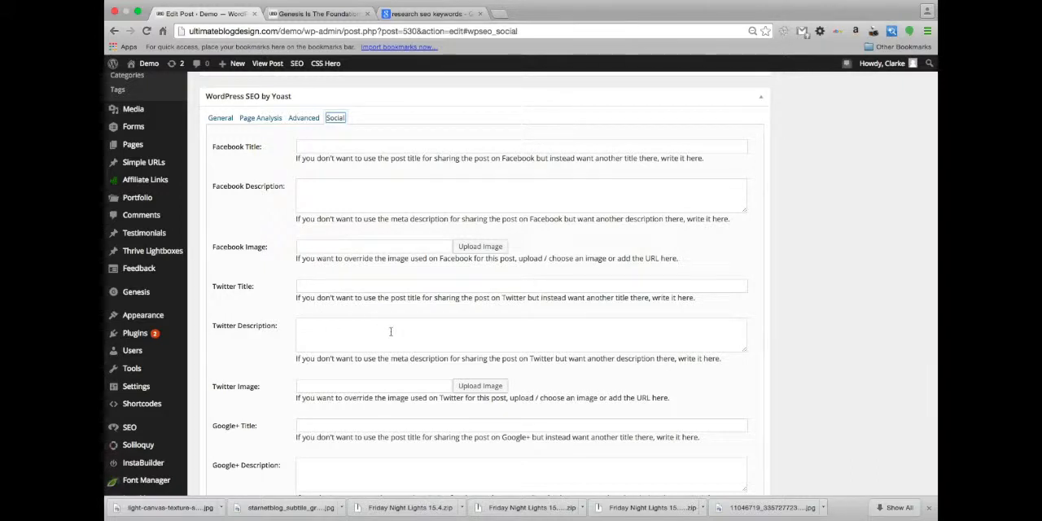
{"action": "scroll", "coordinate": [390, 332], "scroll_direction": "down", "scroll_amount": 2}
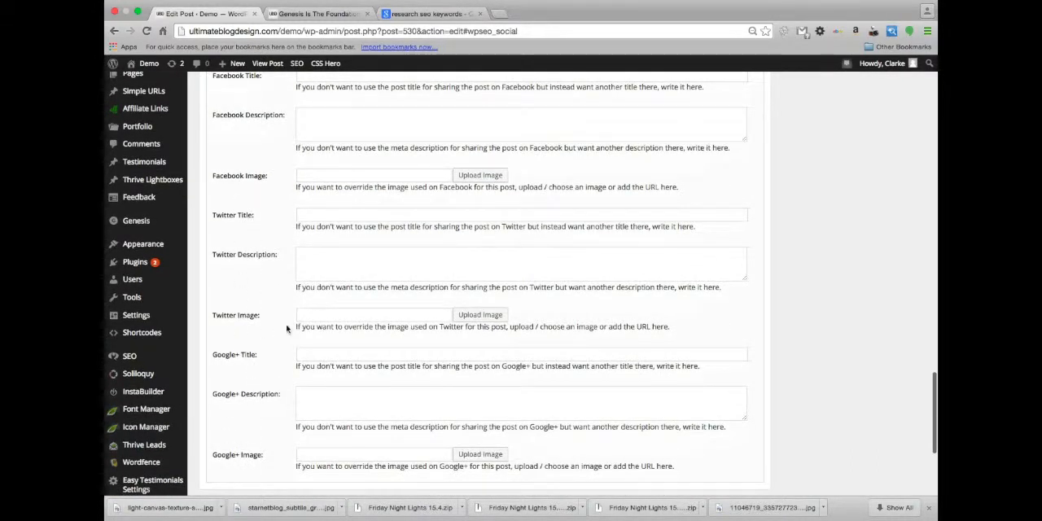
{"action": "scroll", "coordinate": [248, 284], "scroll_direction": "up", "scroll_amount": 3}
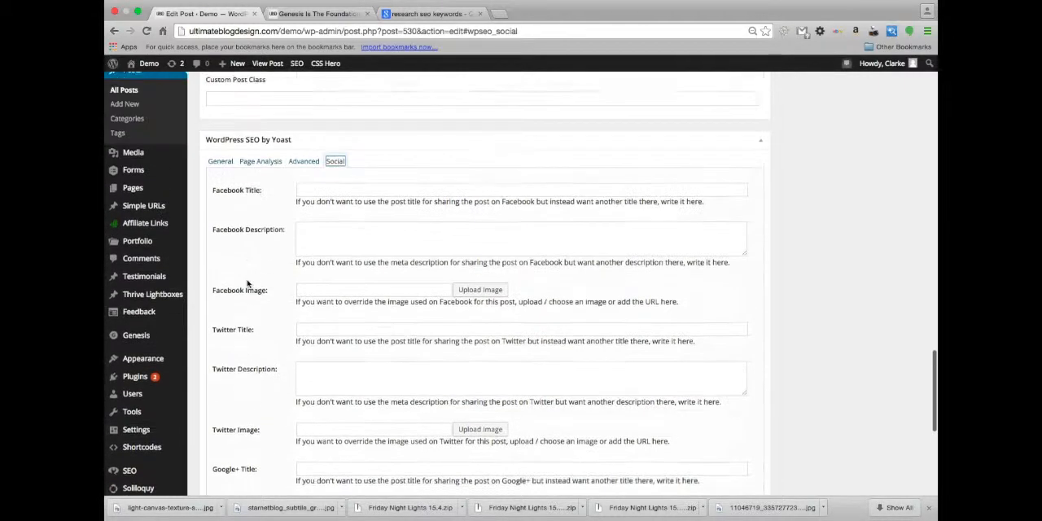
{"action": "scroll", "coordinate": [248, 285], "scroll_direction": "down", "scroll_amount": 3}
{"action": "scroll", "coordinate": [248, 284], "scroll_direction": "up", "scroll_amount": 5}
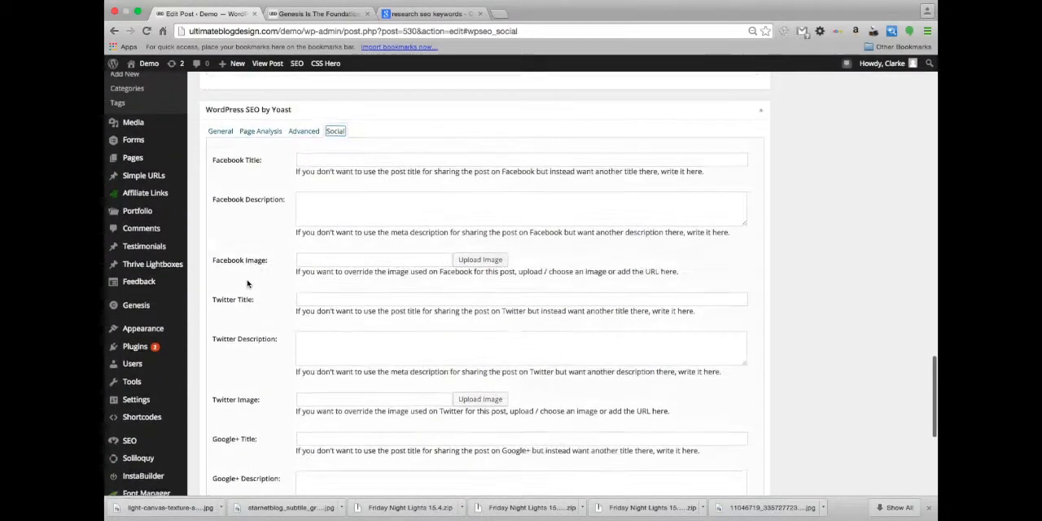
{"action": "scroll", "coordinate": [381, 272], "scroll_direction": "up", "scroll_amount": 1}
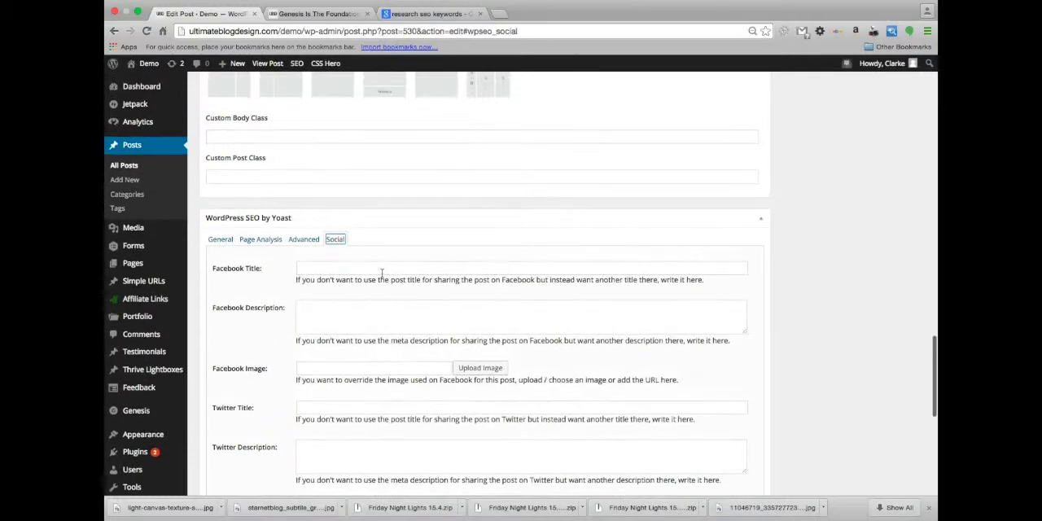
{"action": "scroll", "coordinate": [381, 273], "scroll_direction": "down", "scroll_amount": 3}
{"action": "scroll", "coordinate": [382, 273], "scroll_direction": "up", "scroll_amount": 3}
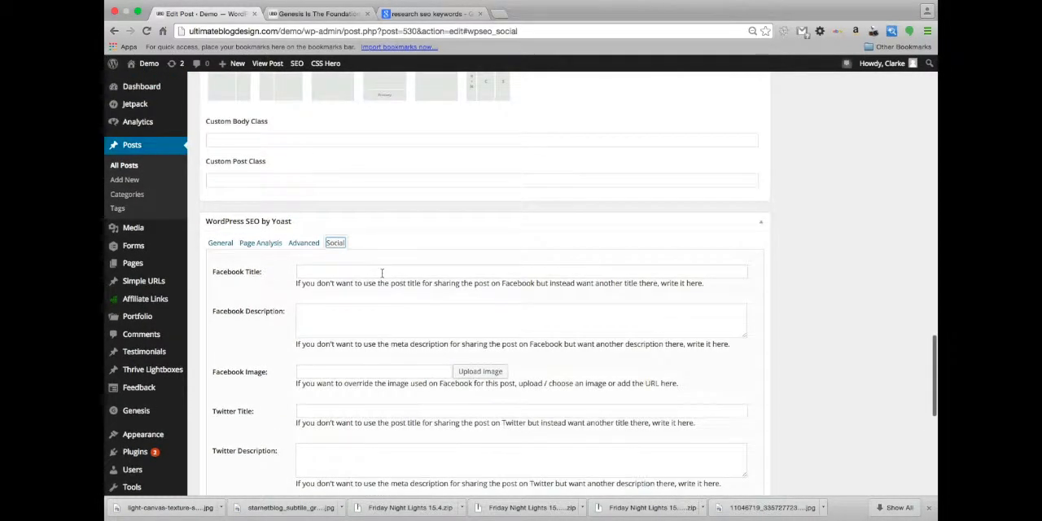
{"action": "scroll", "coordinate": [395, 323], "scroll_direction": "down", "scroll_amount": 5}
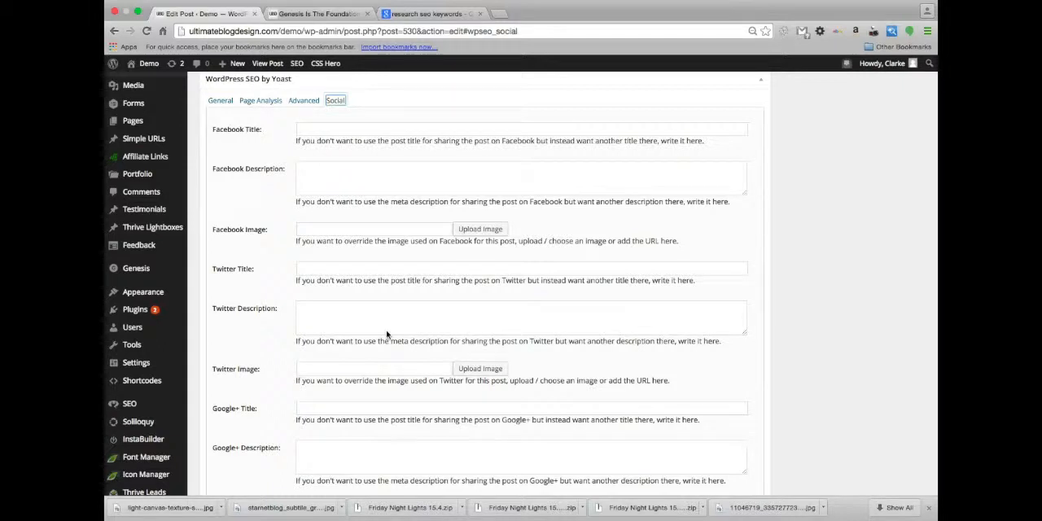
{"action": "scroll", "coordinate": [387, 334], "scroll_direction": "up", "scroll_amount": 2}
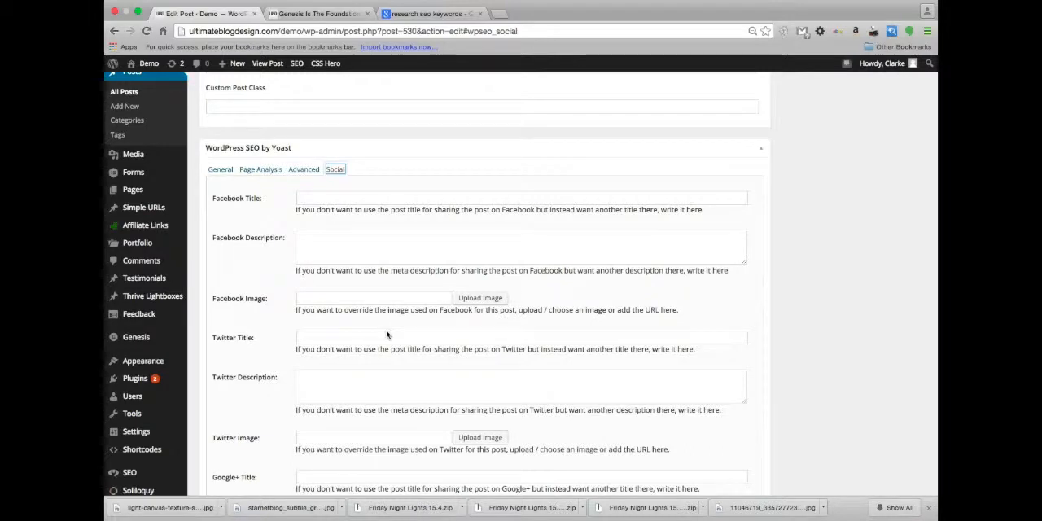
{"action": "scroll", "coordinate": [387, 334], "scroll_direction": "down", "scroll_amount": 1}
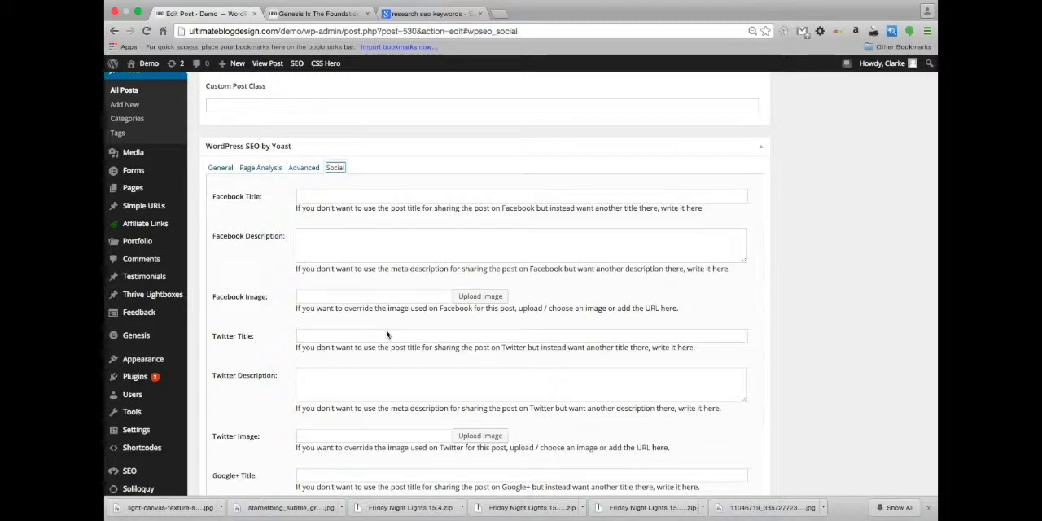
{"action": "scroll", "coordinate": [350, 314], "scroll_direction": "up", "scroll_amount": 5}
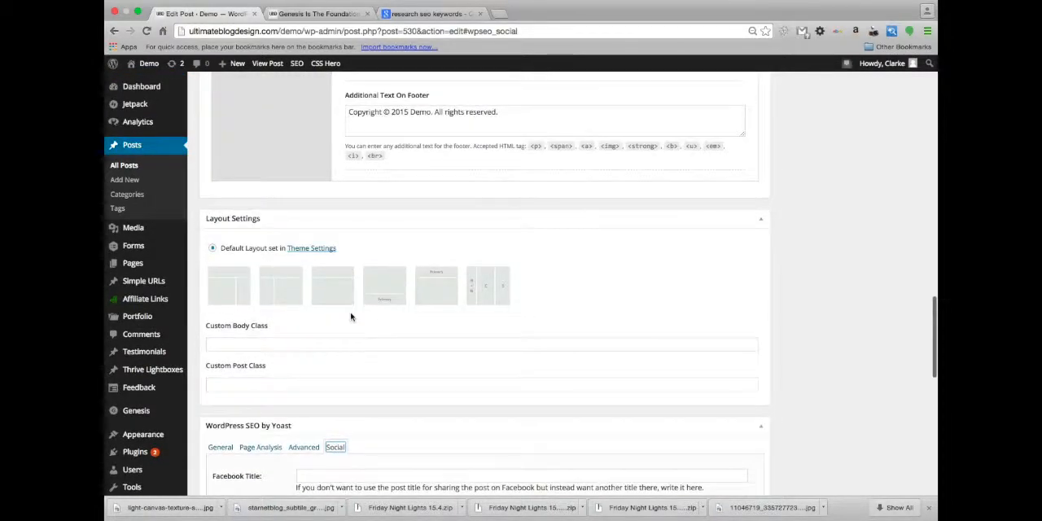
{"action": "scroll", "coordinate": [351, 316], "scroll_direction": "up", "scroll_amount": 2}
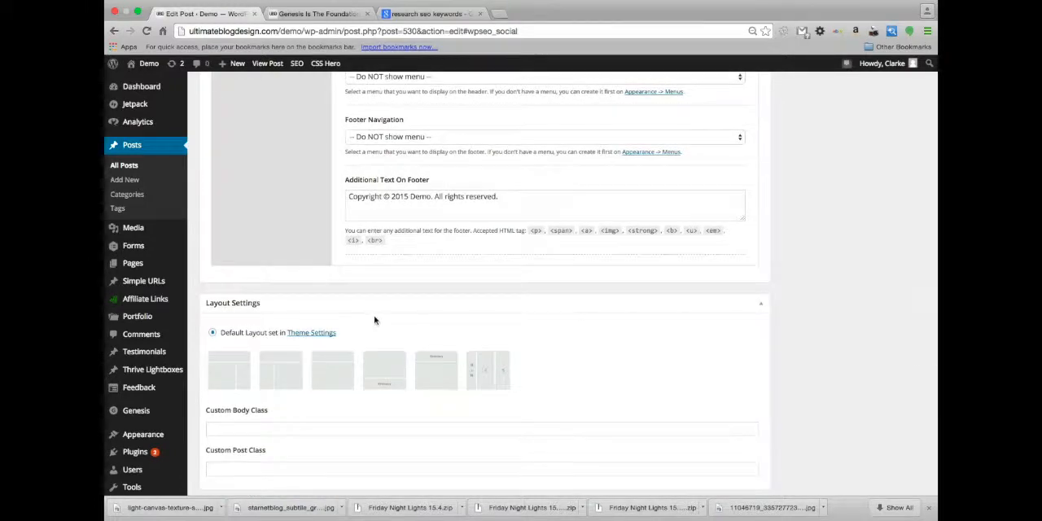
{"action": "scroll", "coordinate": [583, 386], "scroll_direction": "down", "scroll_amount": 5}
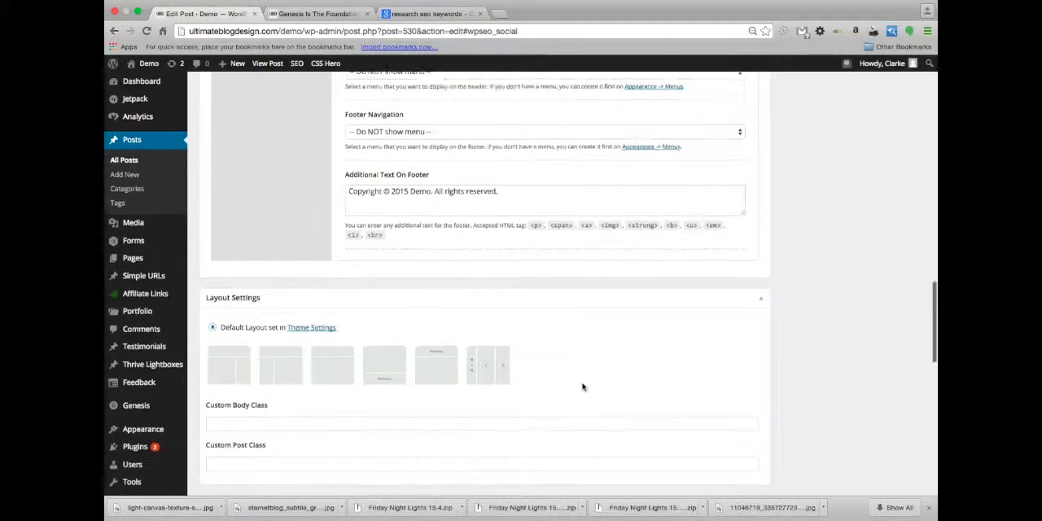
{"action": "scroll", "coordinate": [584, 386], "scroll_direction": "down", "scroll_amount": 2}
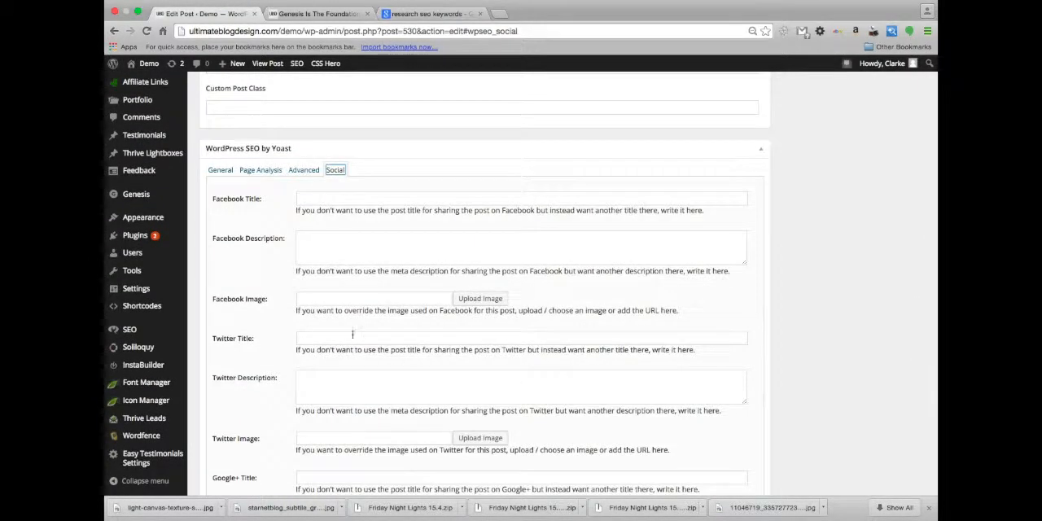
{"action": "scroll", "coordinate": [353, 338], "scroll_direction": "up", "scroll_amount": 1}
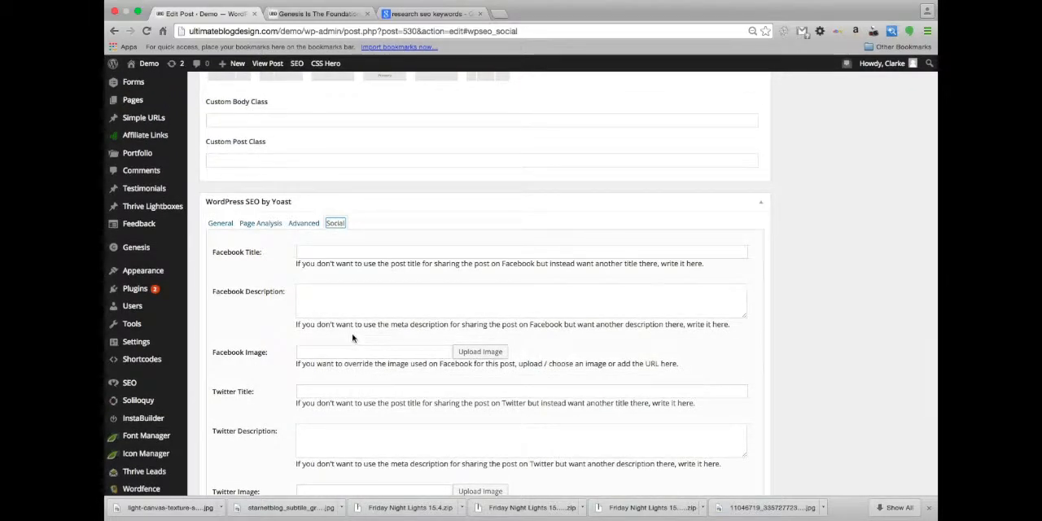